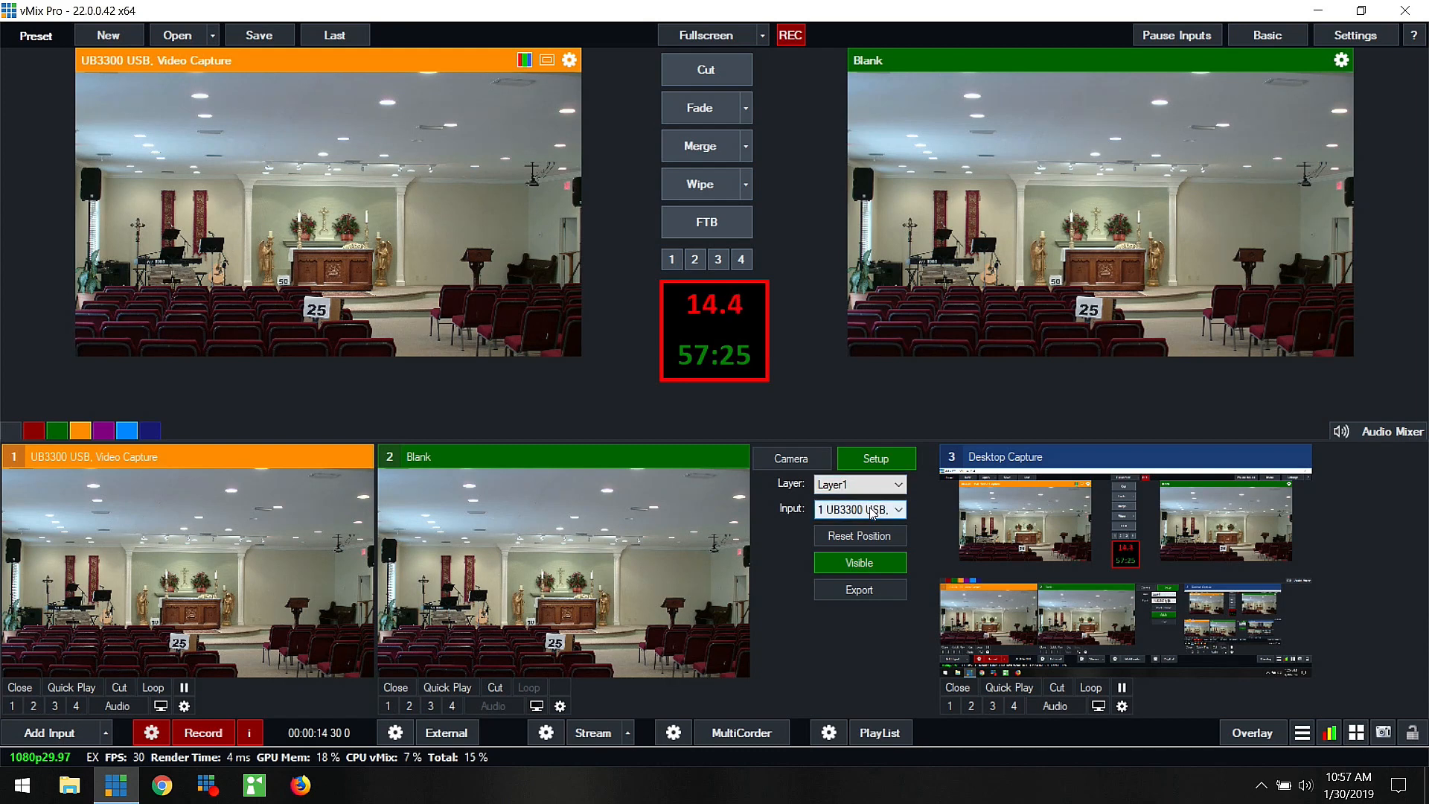
Step: Assign the UB3300 USB video capture as the source of Layer1 in the Blank virtual set
left_click(871, 485)
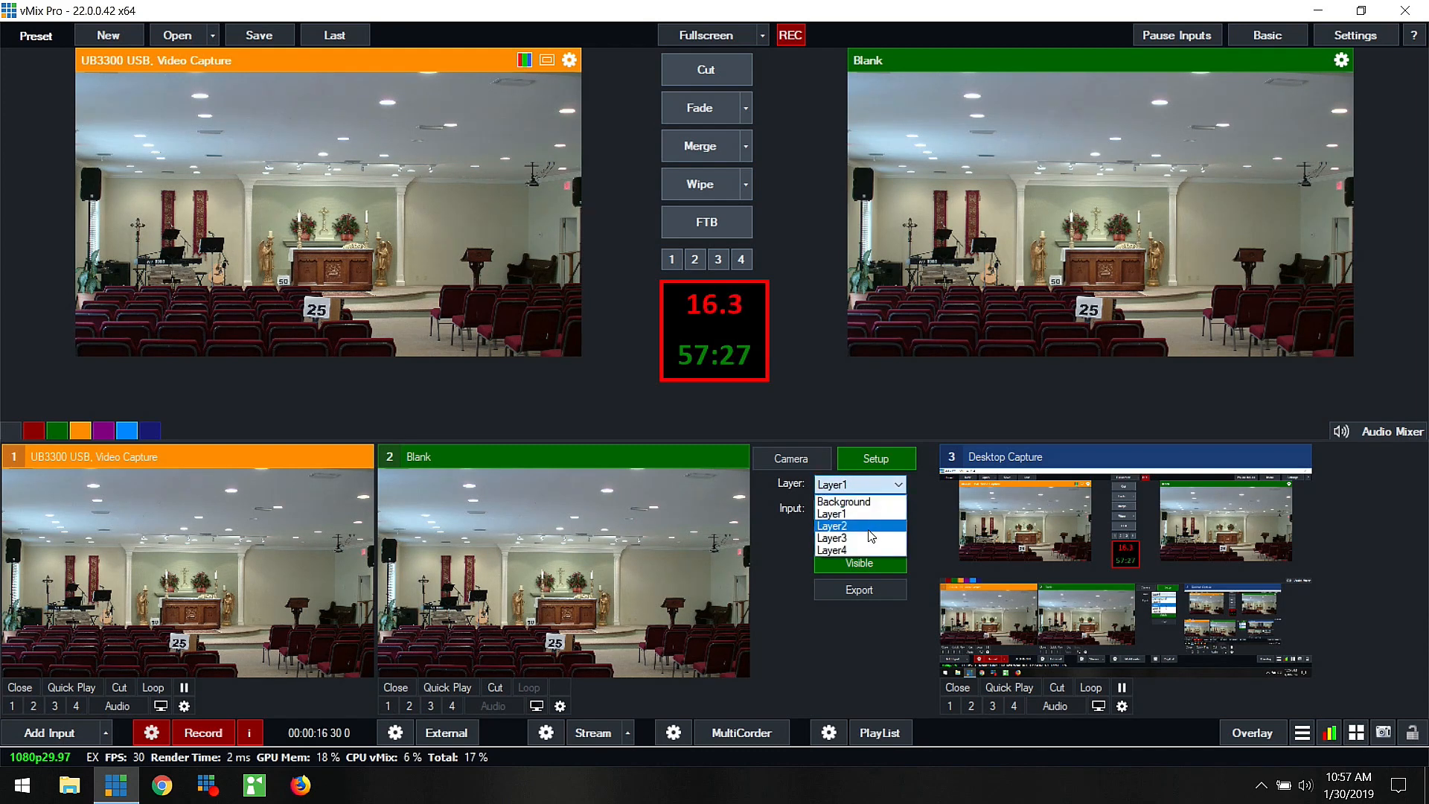
left_click(874, 514)
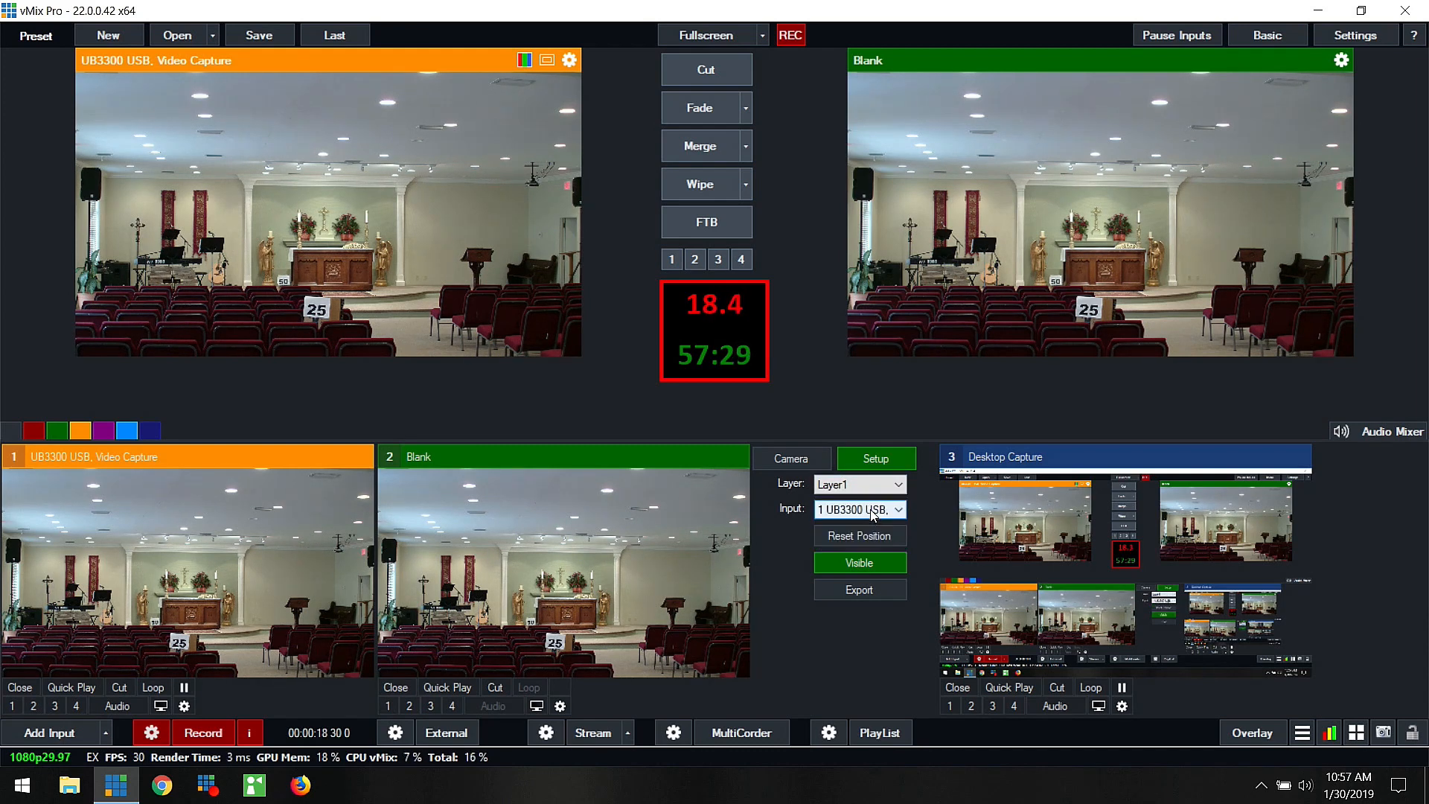
left_click(873, 512)
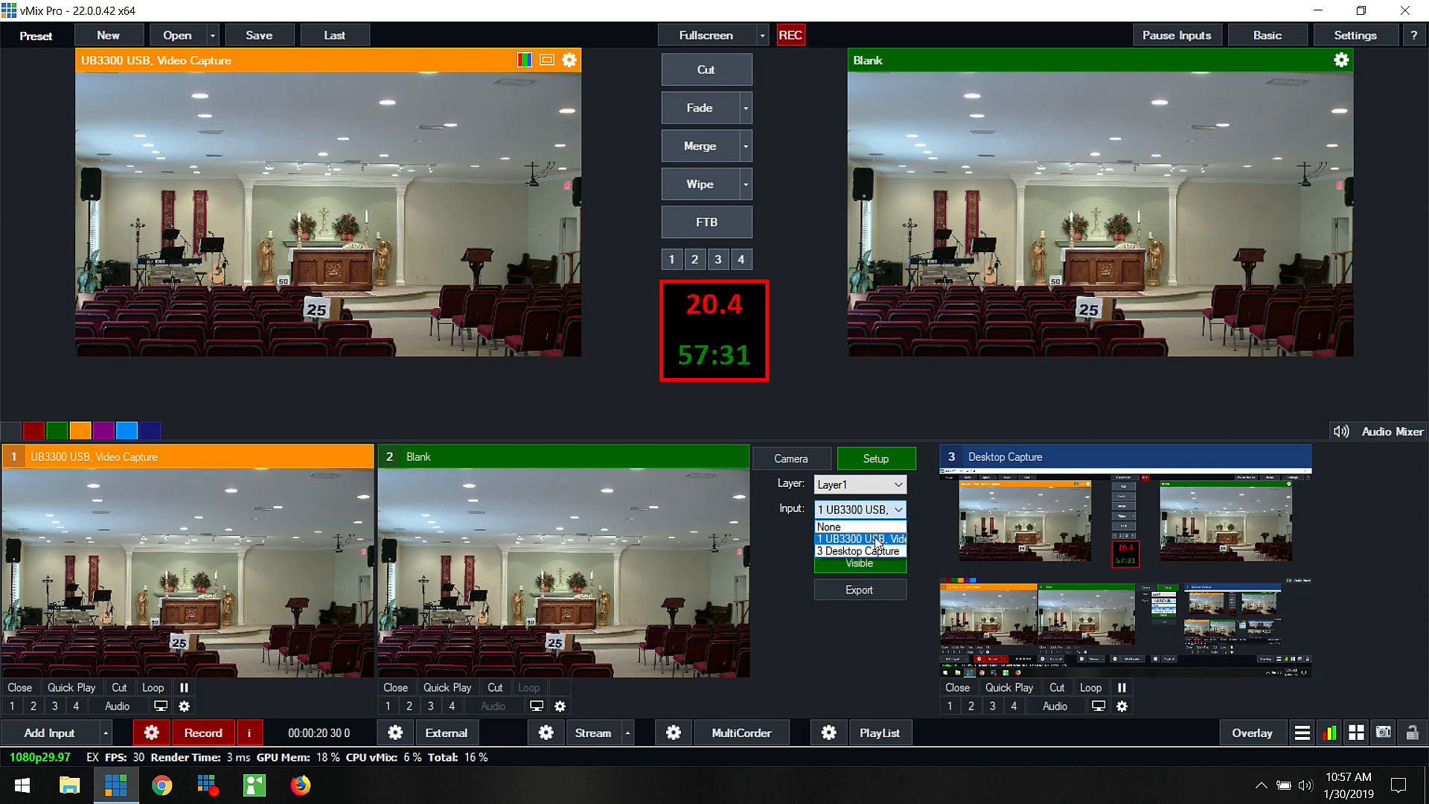
left_click(877, 540)
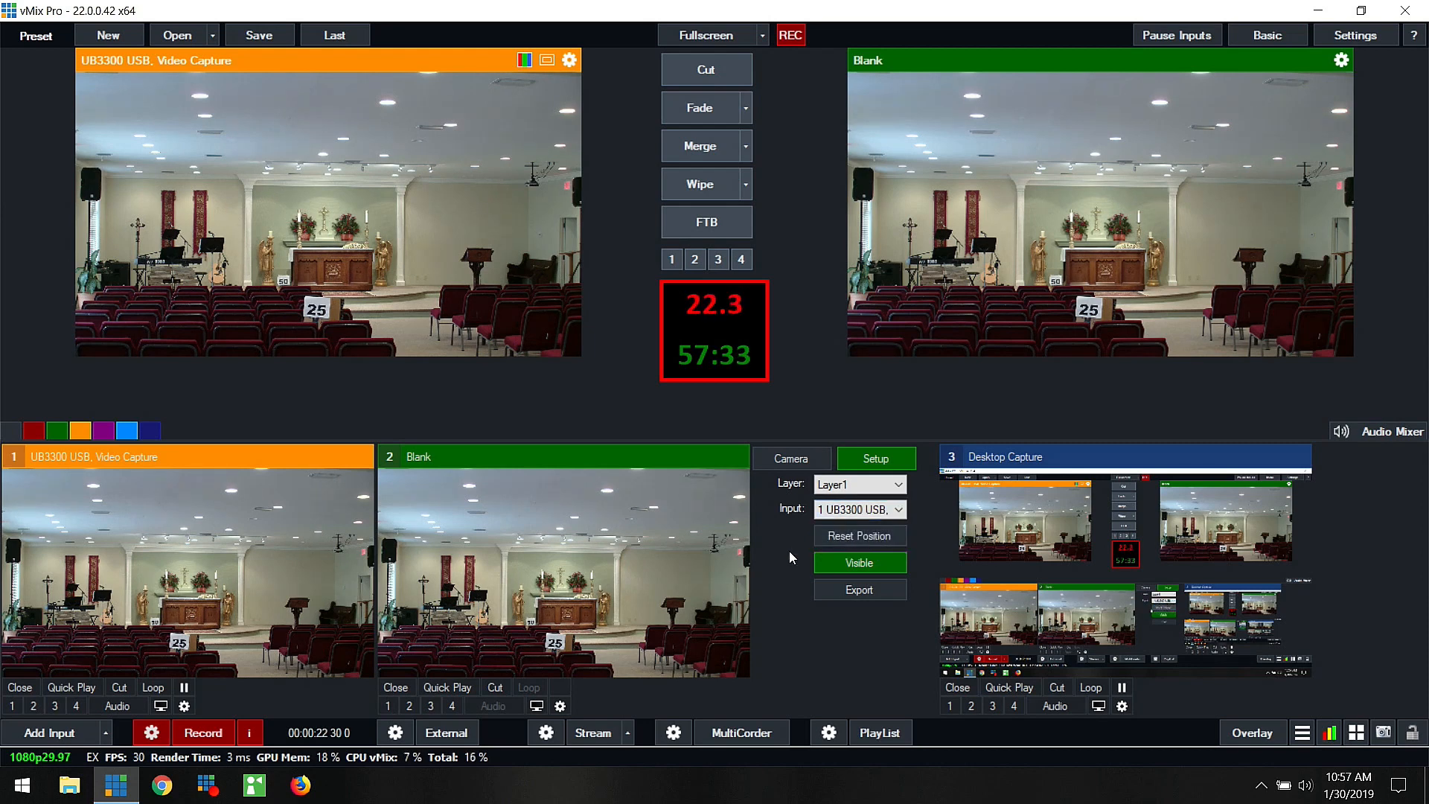
Step: Set the Blank virtual set's camera move duration to 00:13 and run the moves to the altar close-up and the lectern
left_click(780, 462)
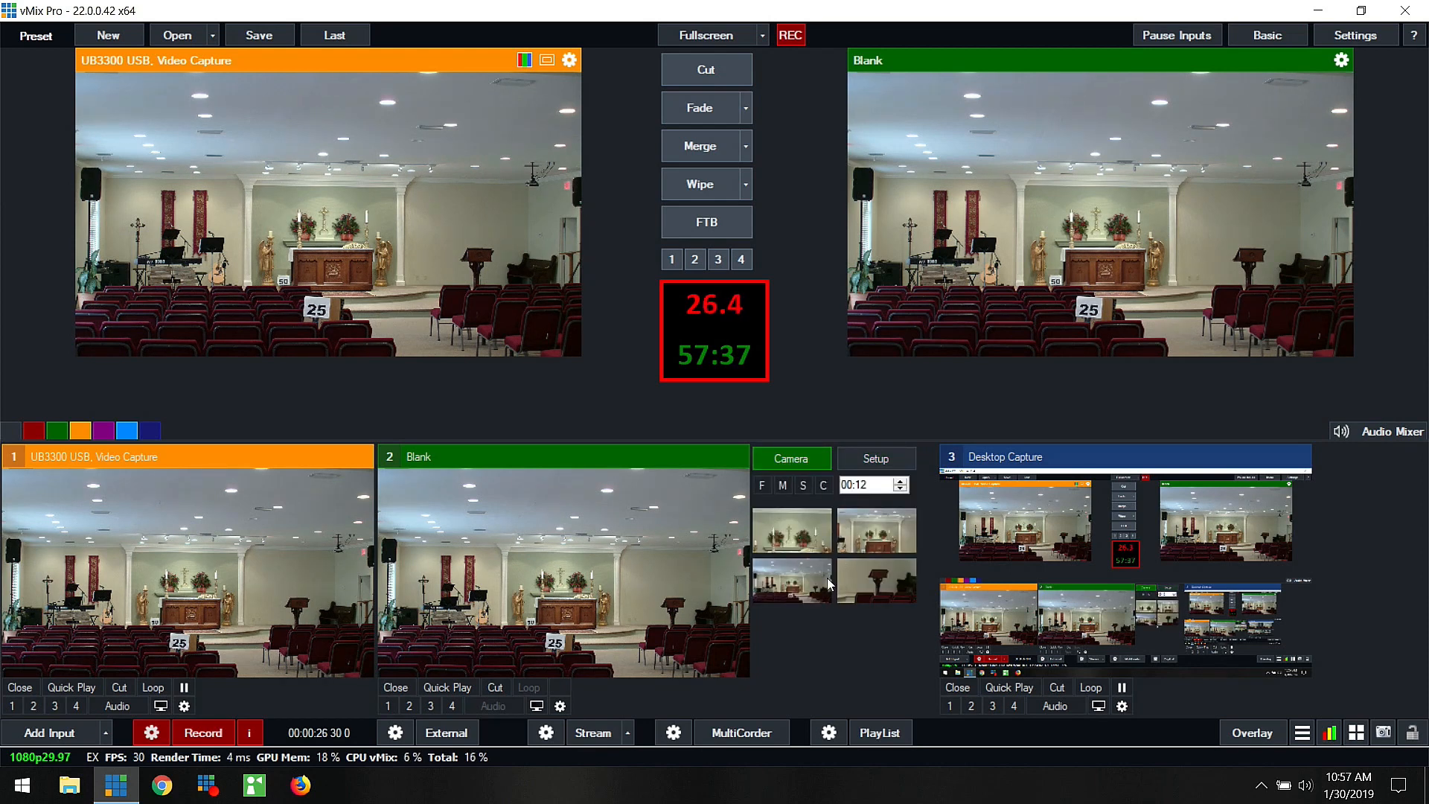
left_click_drag(856, 485, 893, 488)
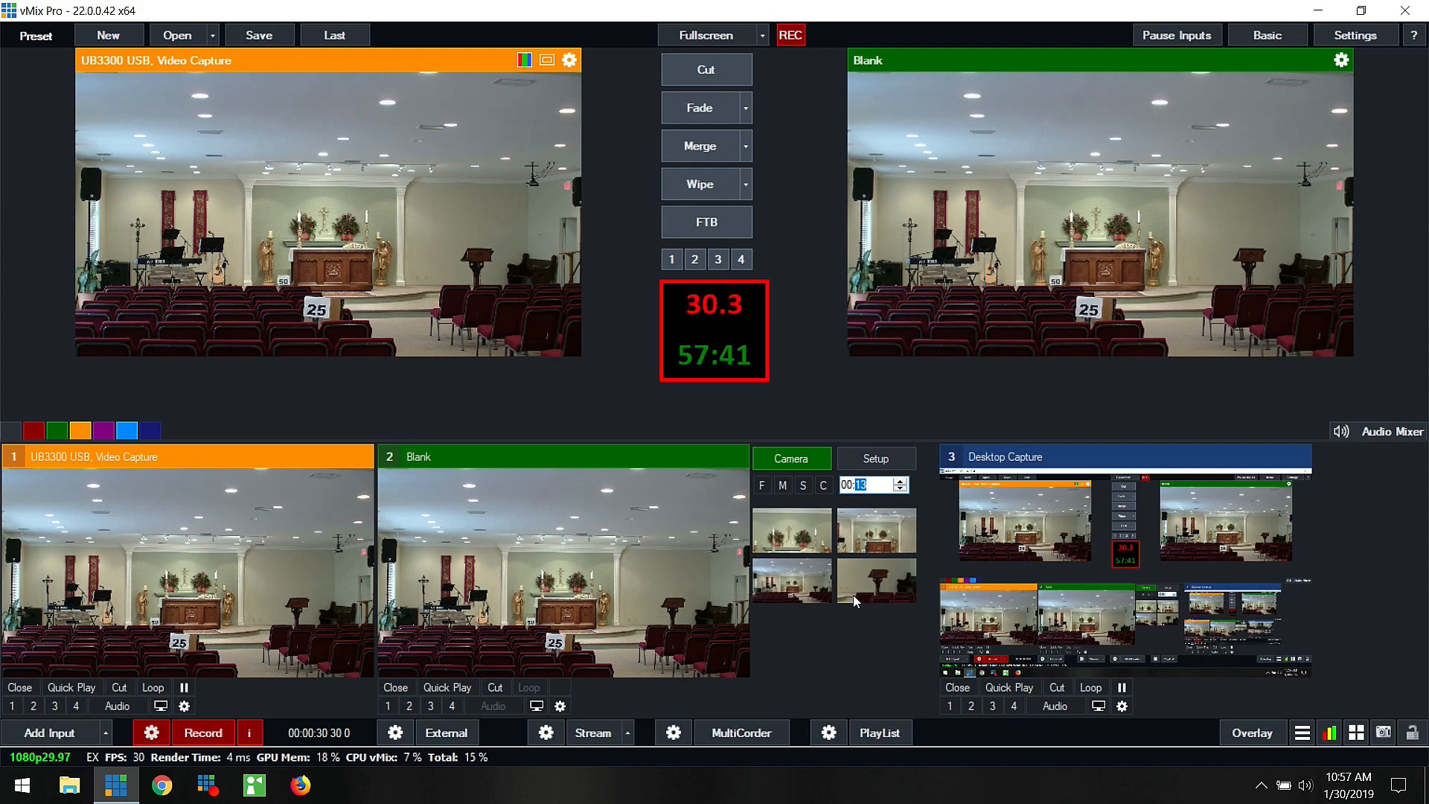
left_click(792, 536)
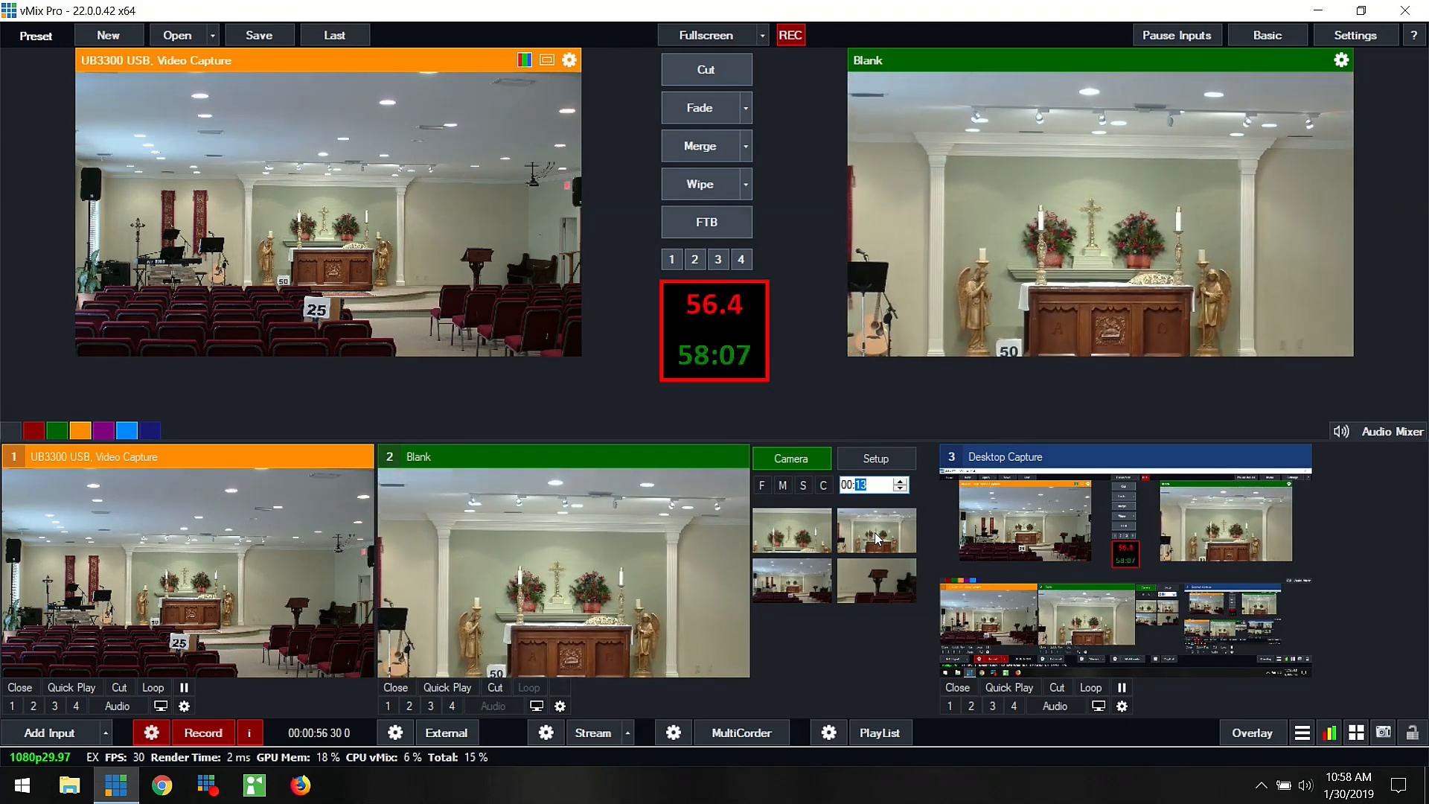
left_click(880, 576)
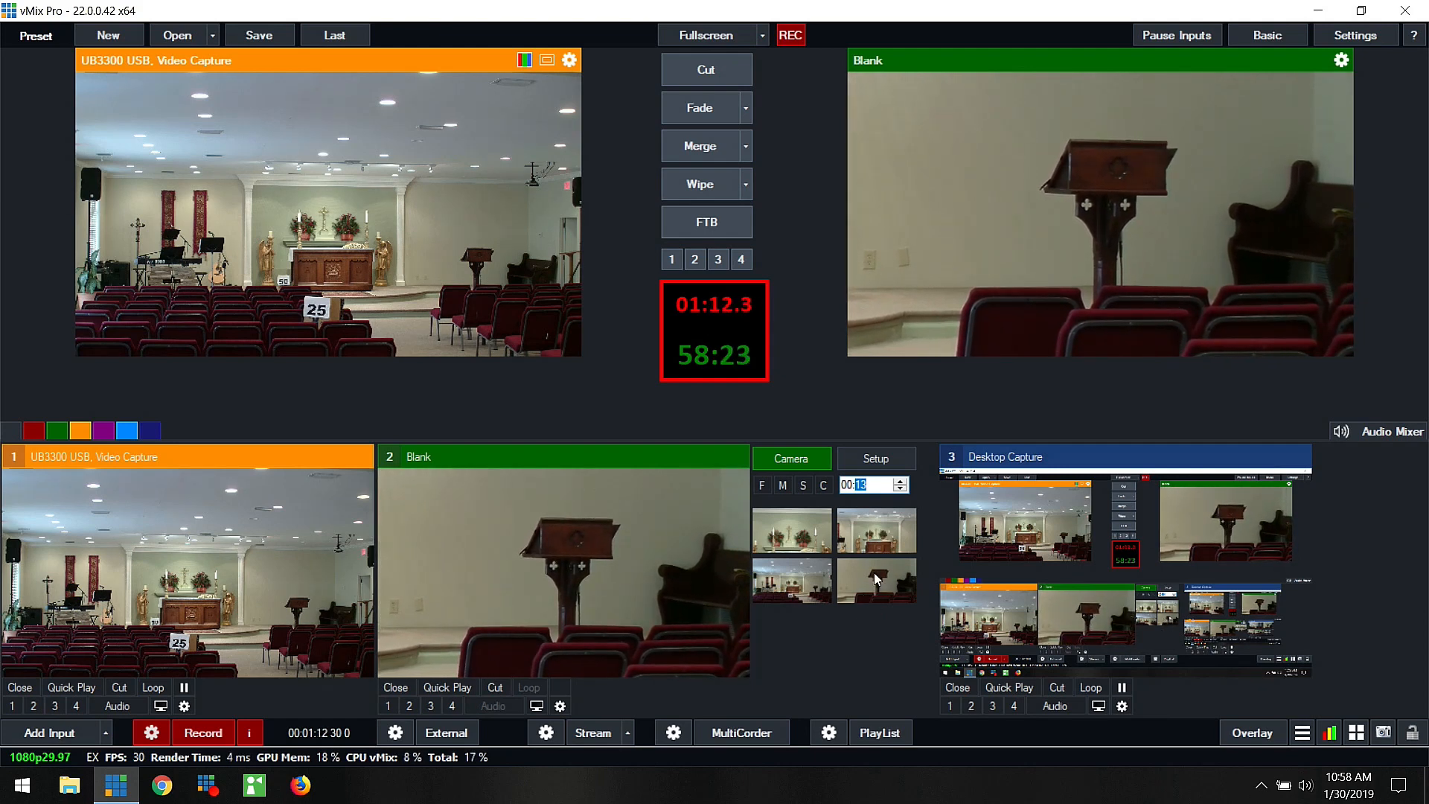
Step: Edit the lectern camera position to zoom 3 with pan about -1.81 in X and 1.09 in Y
right_click(858, 570)
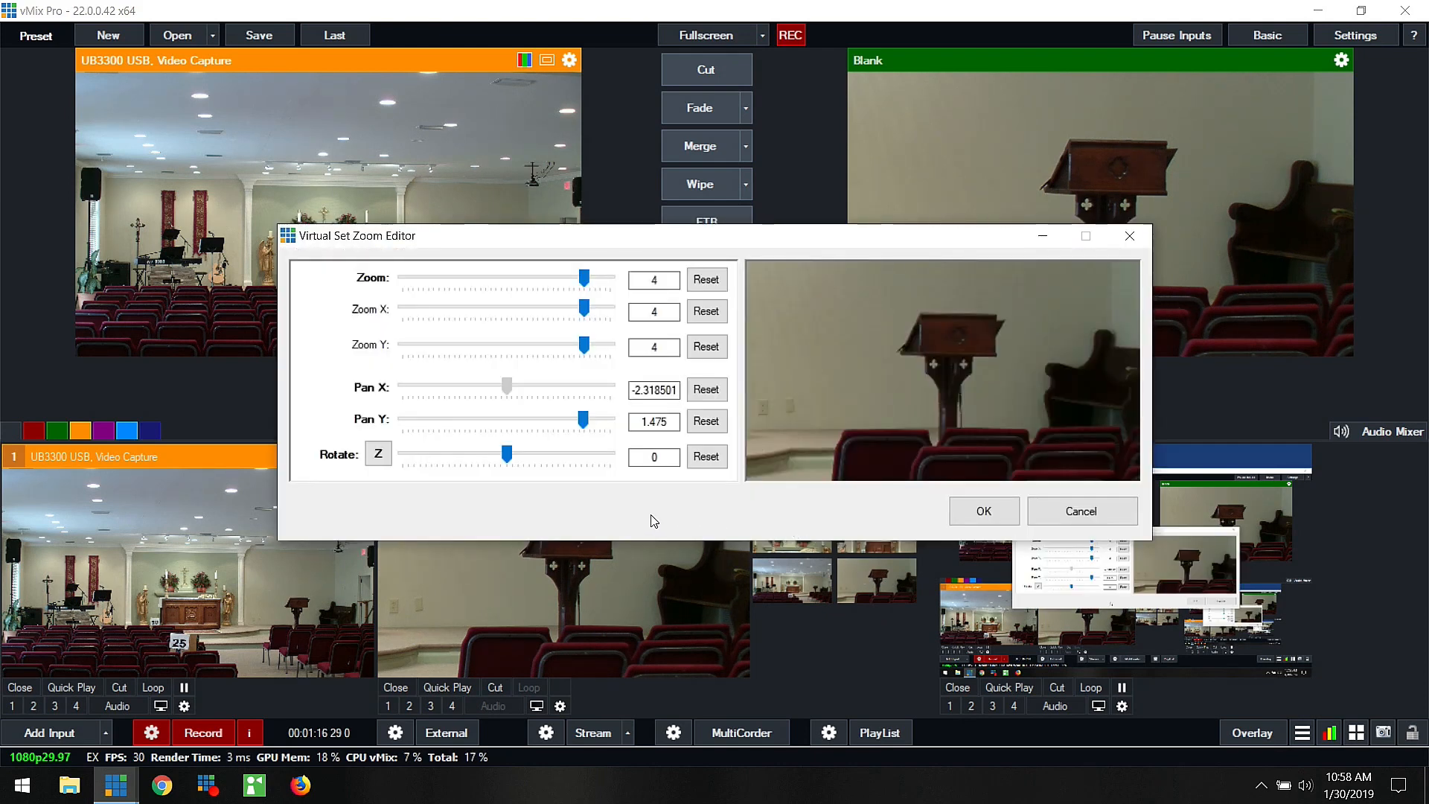
mouse_move(946, 359)
left_mouse_down()
mouse_move(953, 369)
mouse_move(944, 350)
mouse_move(932, 367)
left_mouse_up()
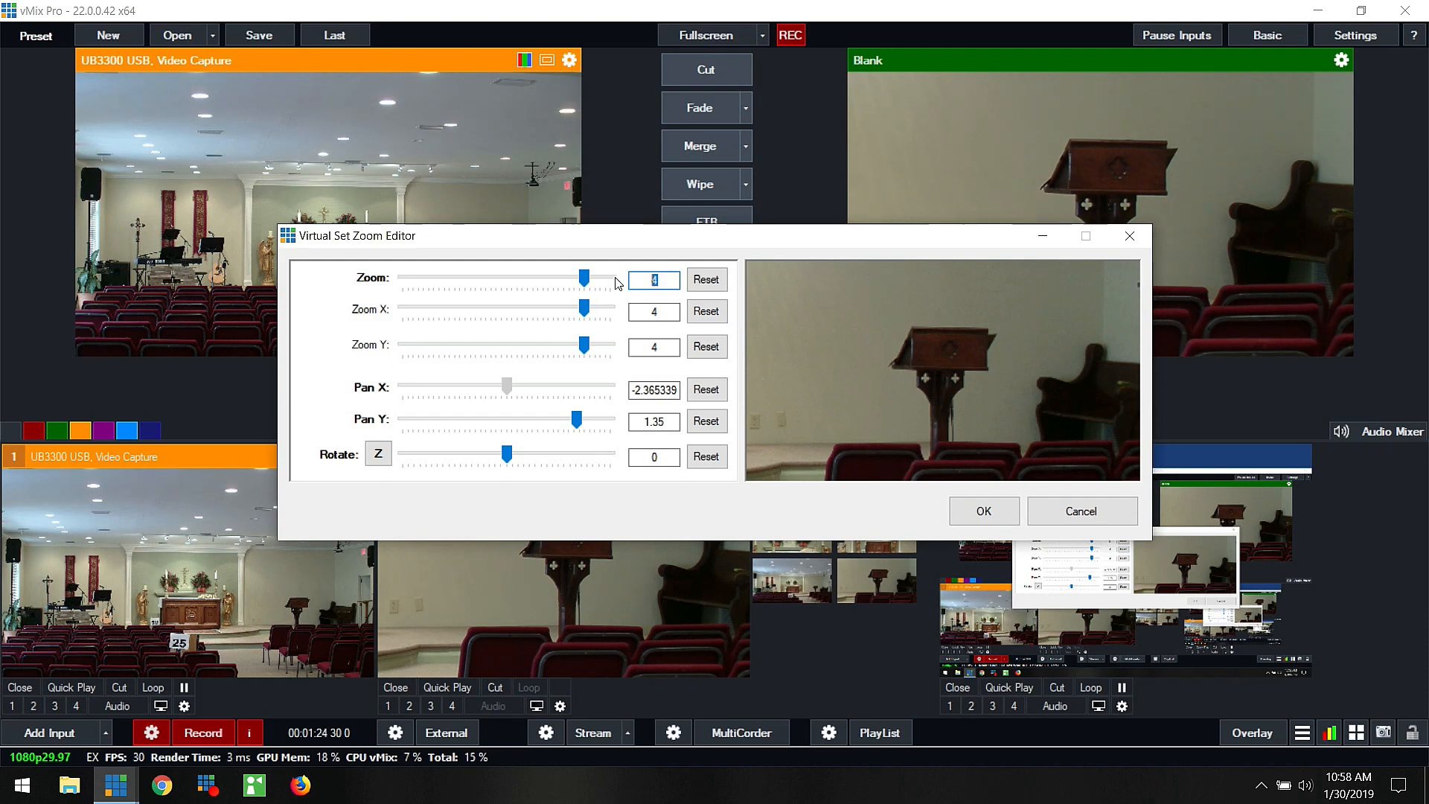
type("3")
left_click_drag(850, 299, 949, 351)
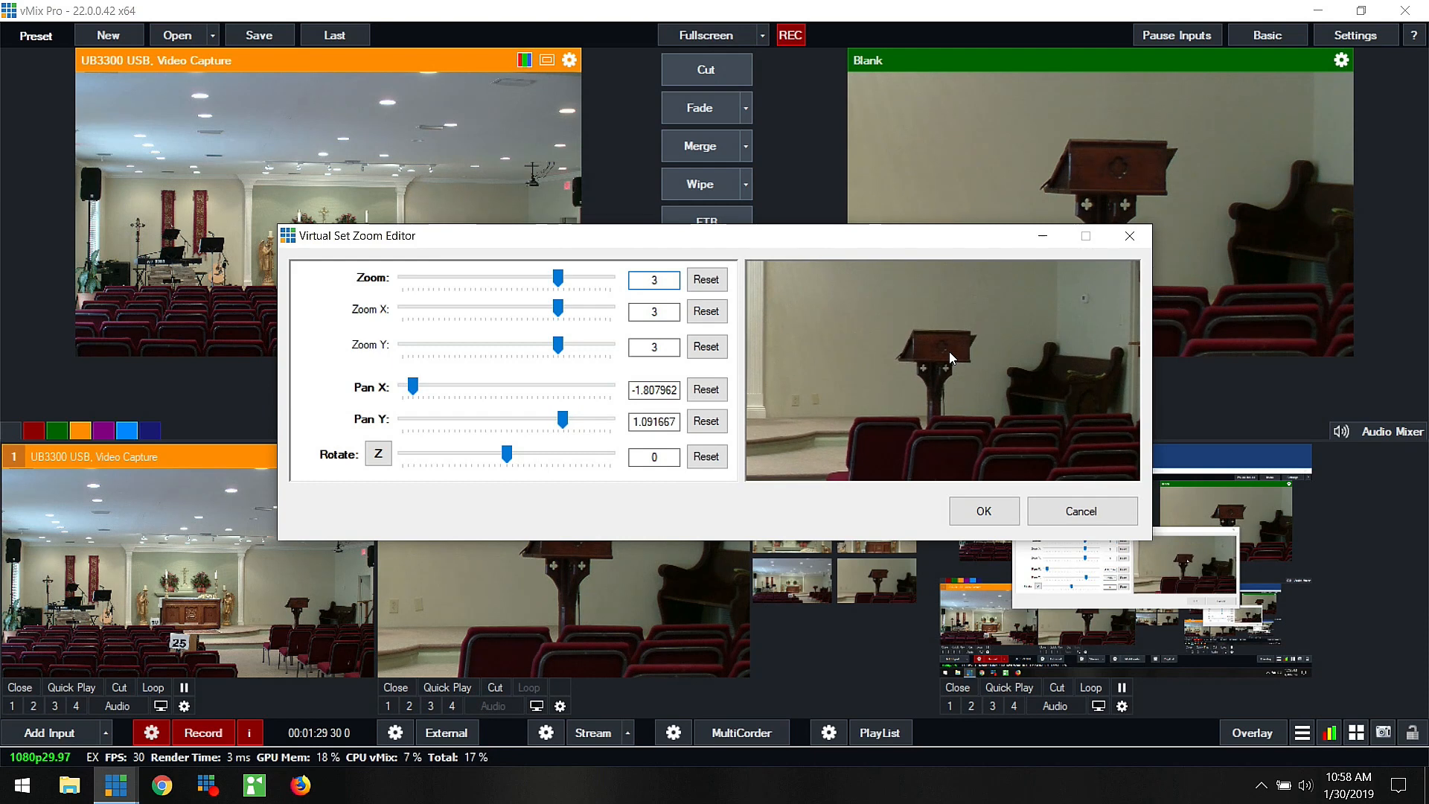
left_click(984, 510)
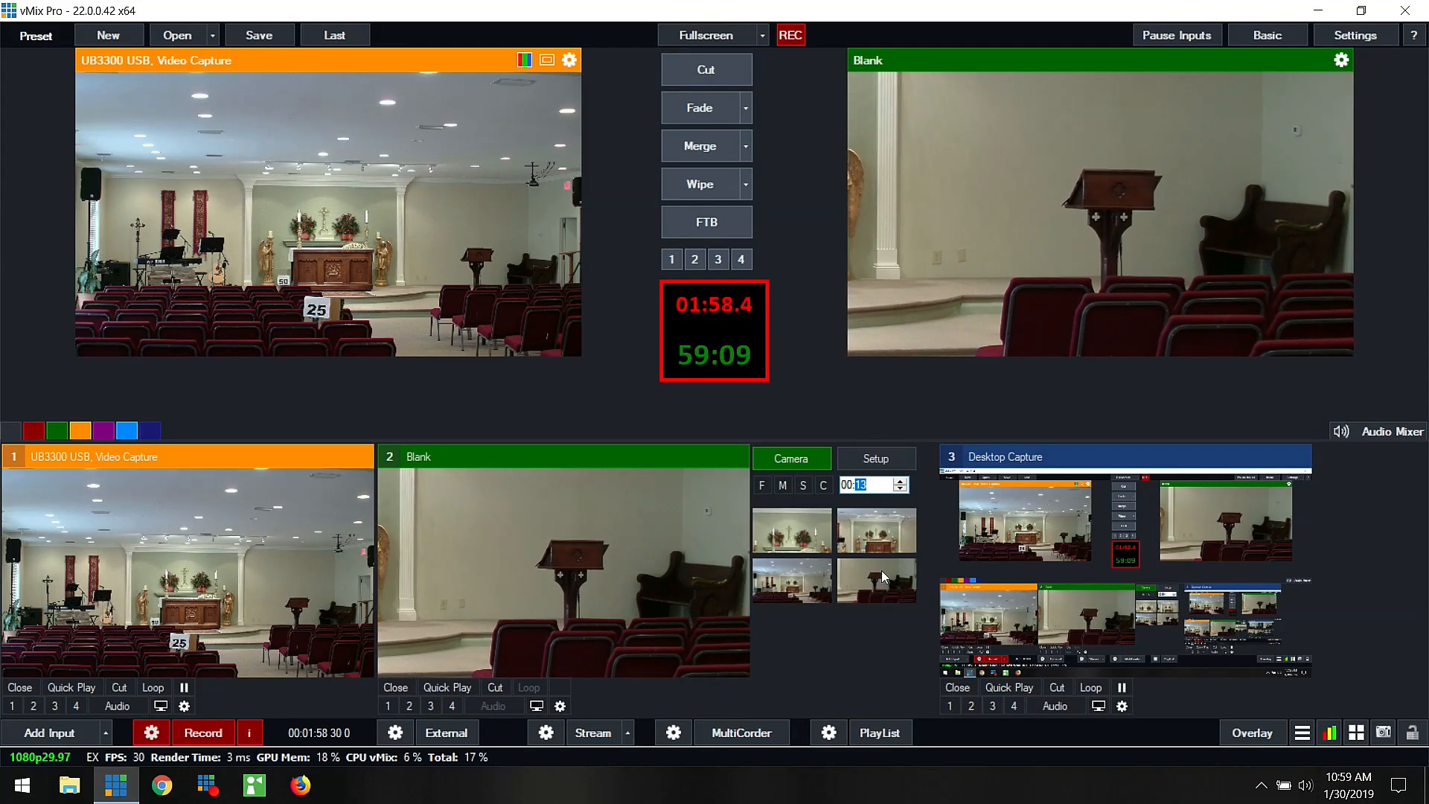
Step: Tighten the lectern camera position to zoom 5 with pan about -2.91 in X and 1.2 in Y
right_click(873, 571)
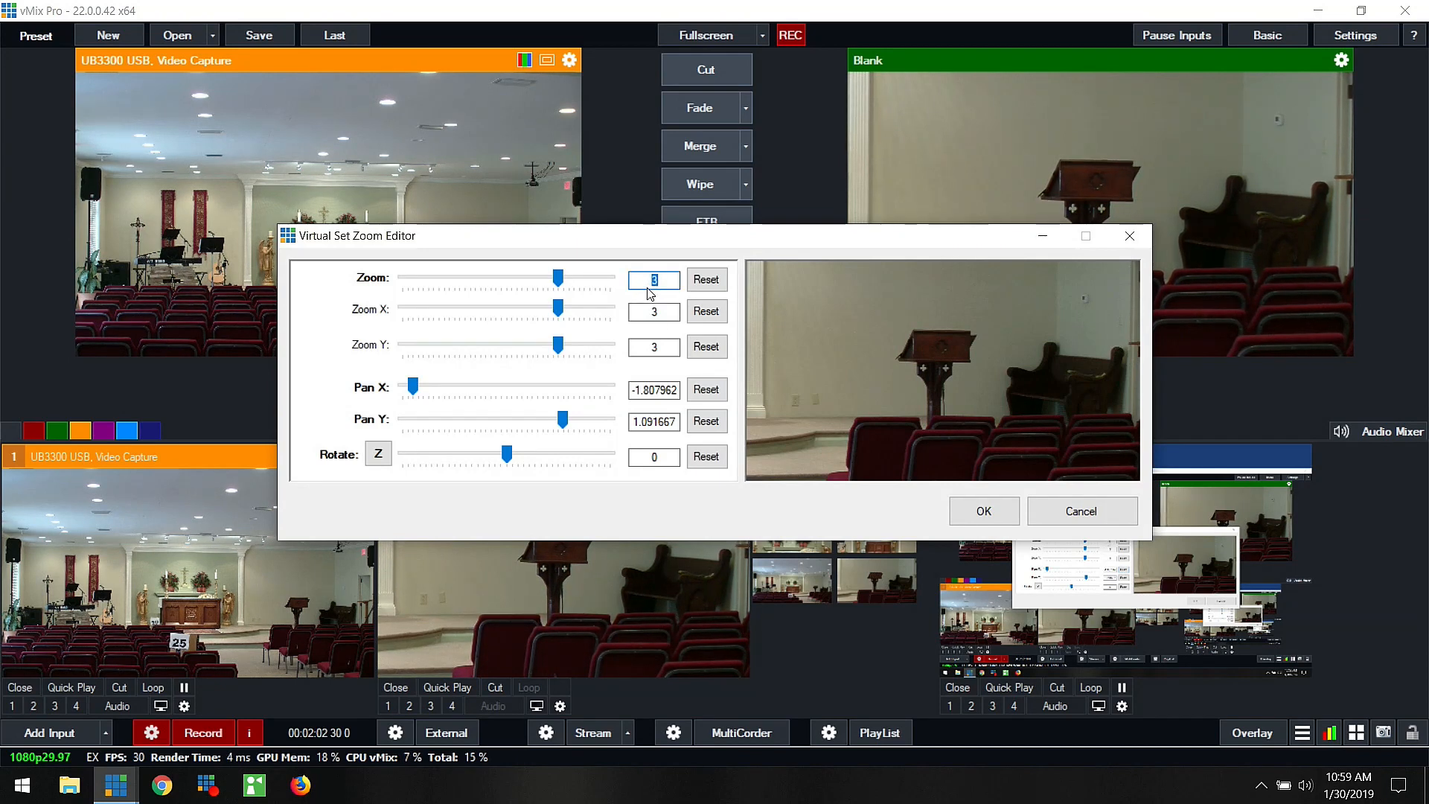
type("5")
left_click_drag(1007, 410, 787, 399)
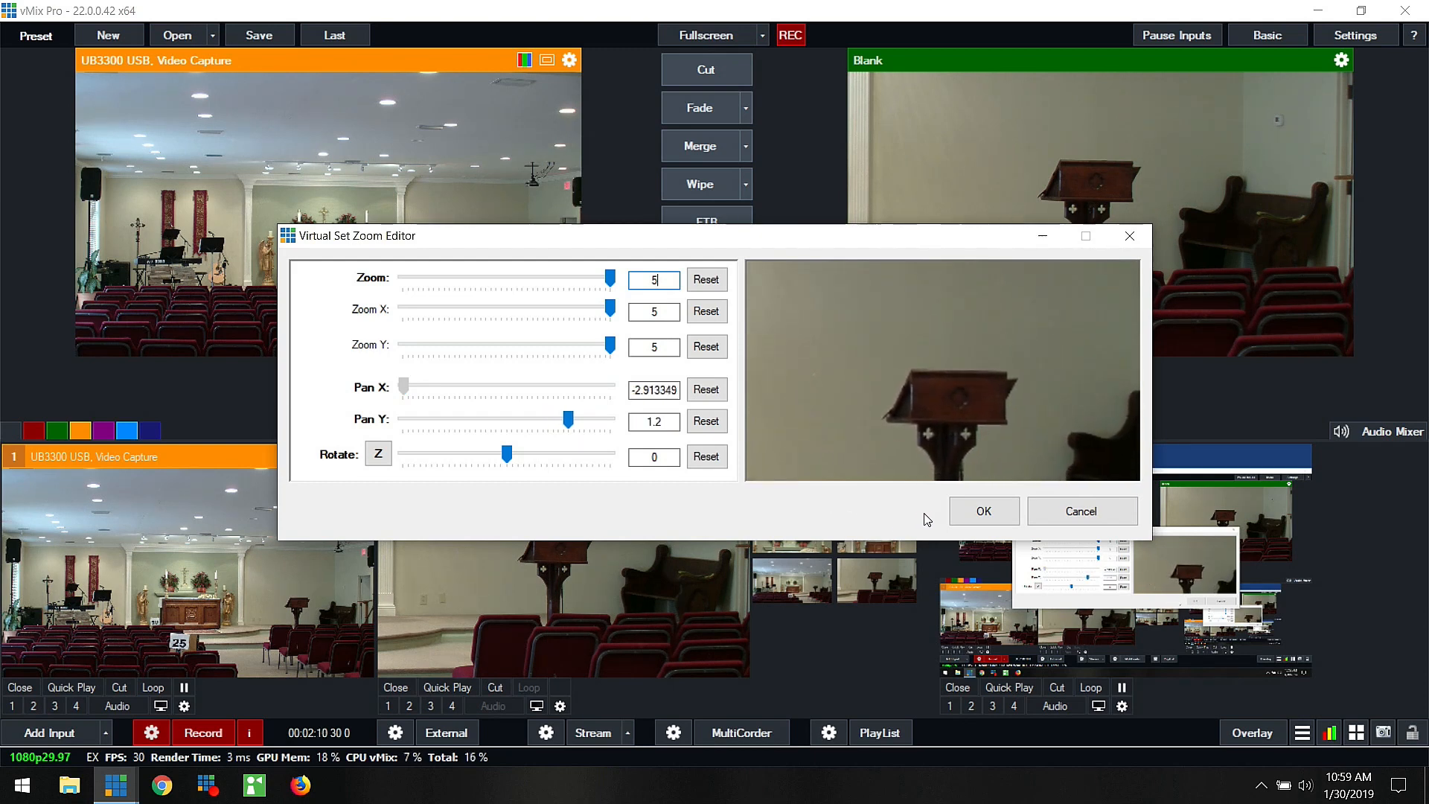
left_click(982, 512)
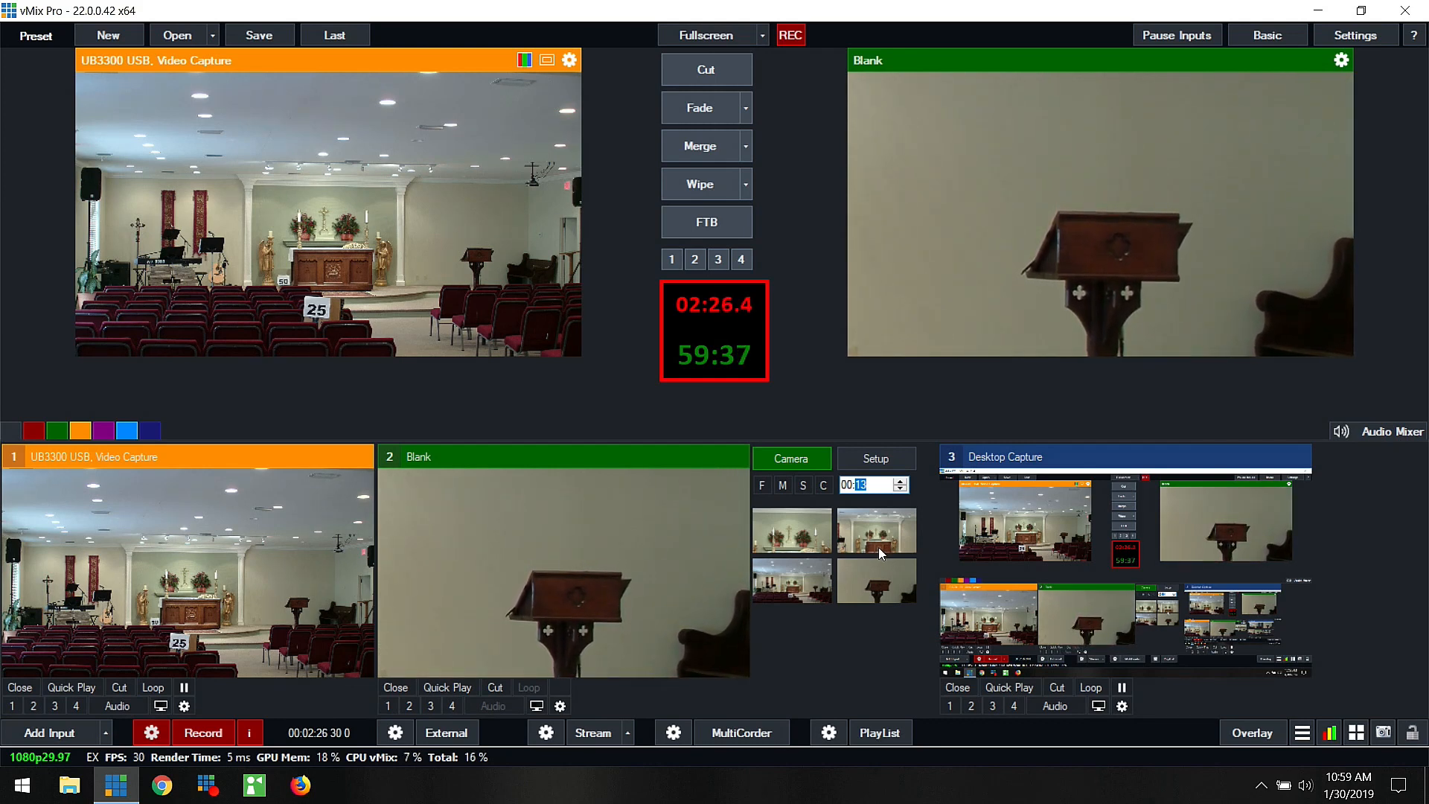
Step: Try to raise the lectern camera position's zoom to 6
double_click(885, 570)
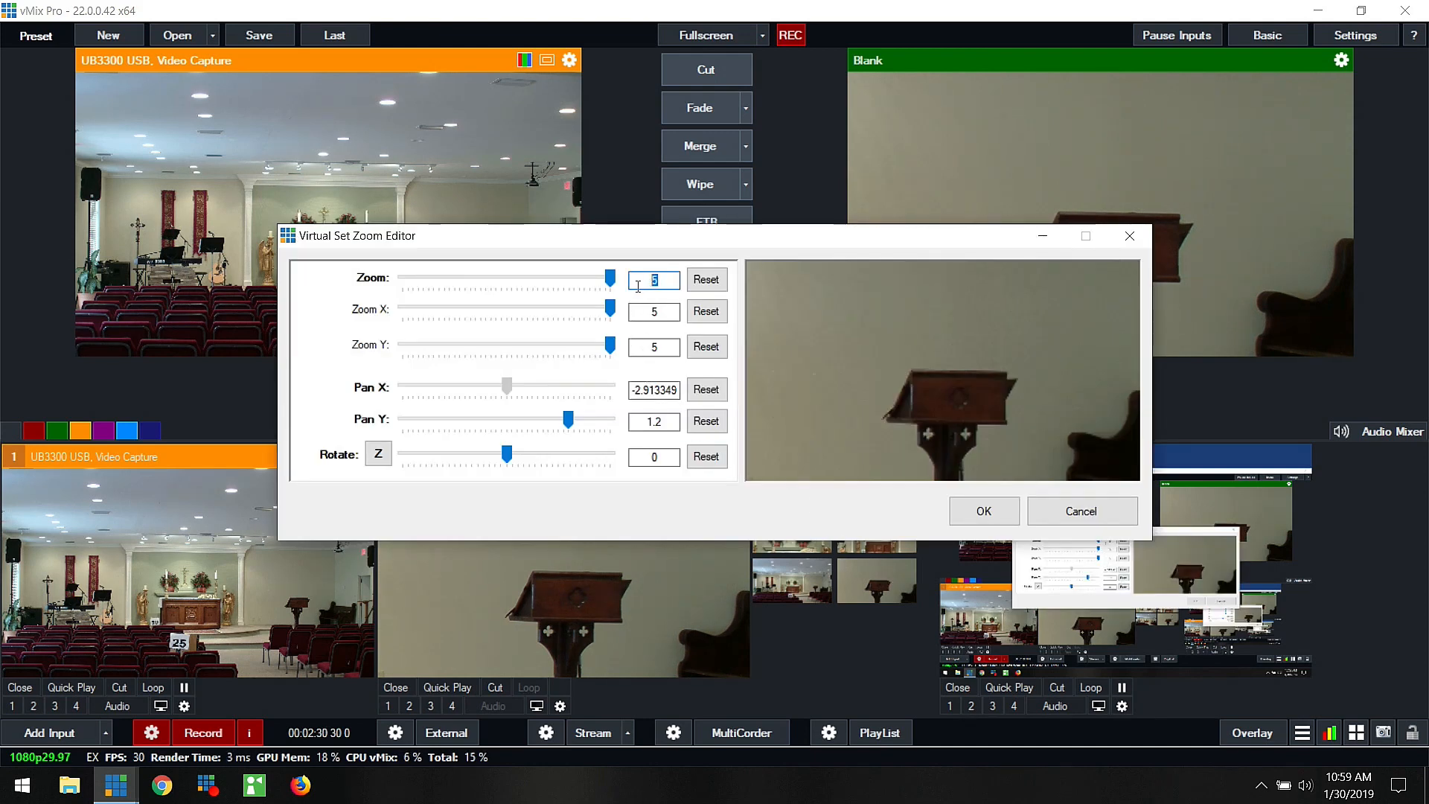
type("6")
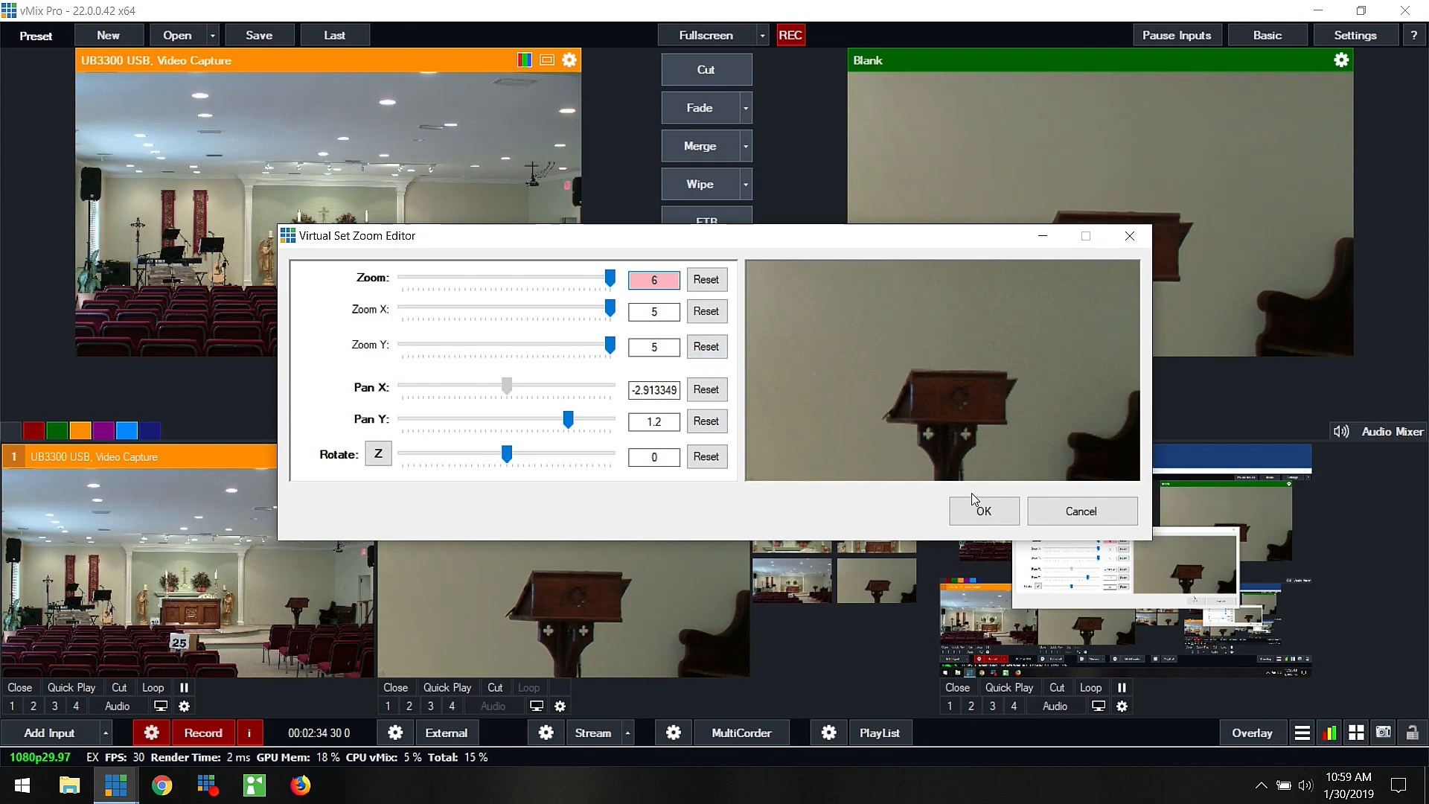
key("Tab")
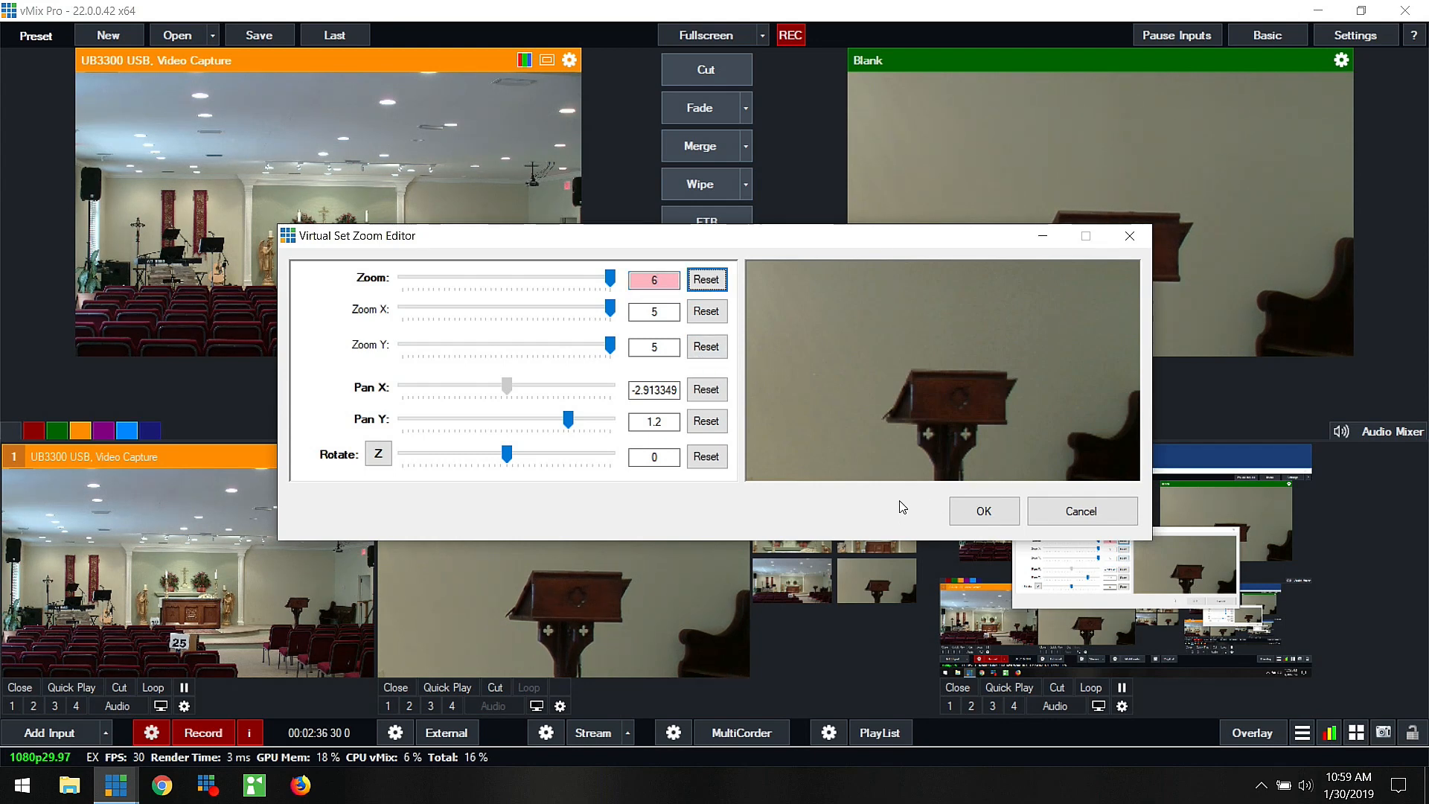
key("Tab")
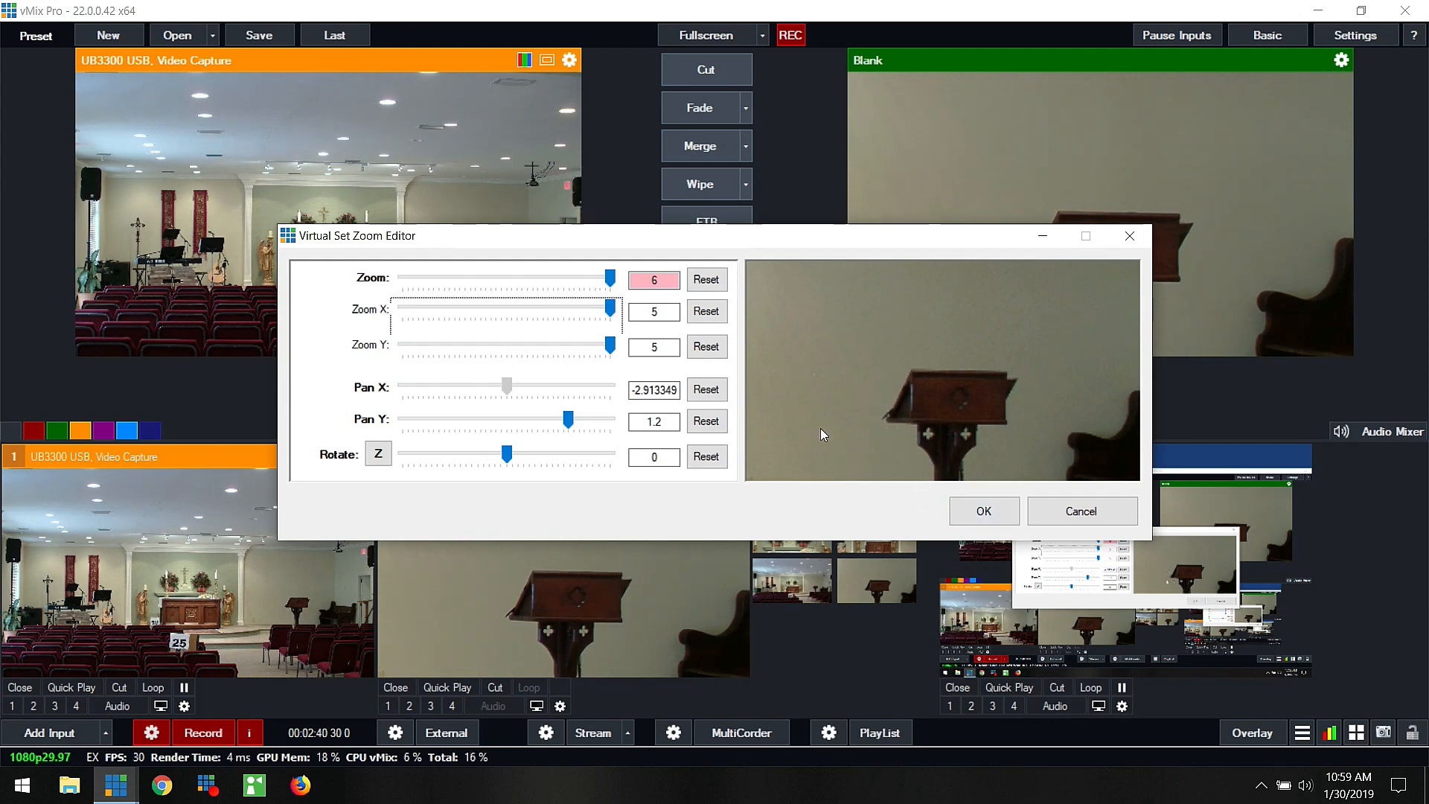
left_click(667, 280)
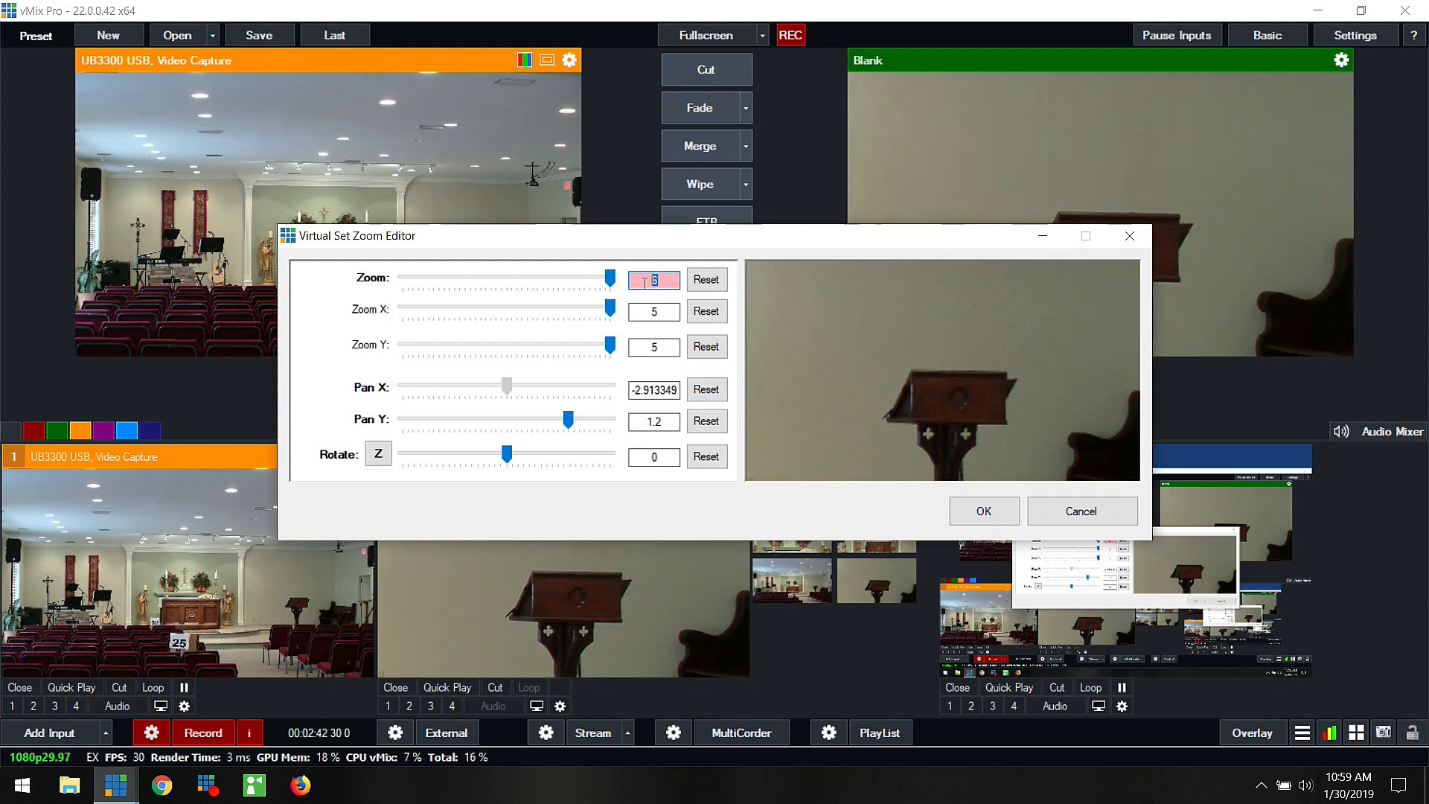
left_click(675, 280)
double_click(670, 278)
left_click(985, 511)
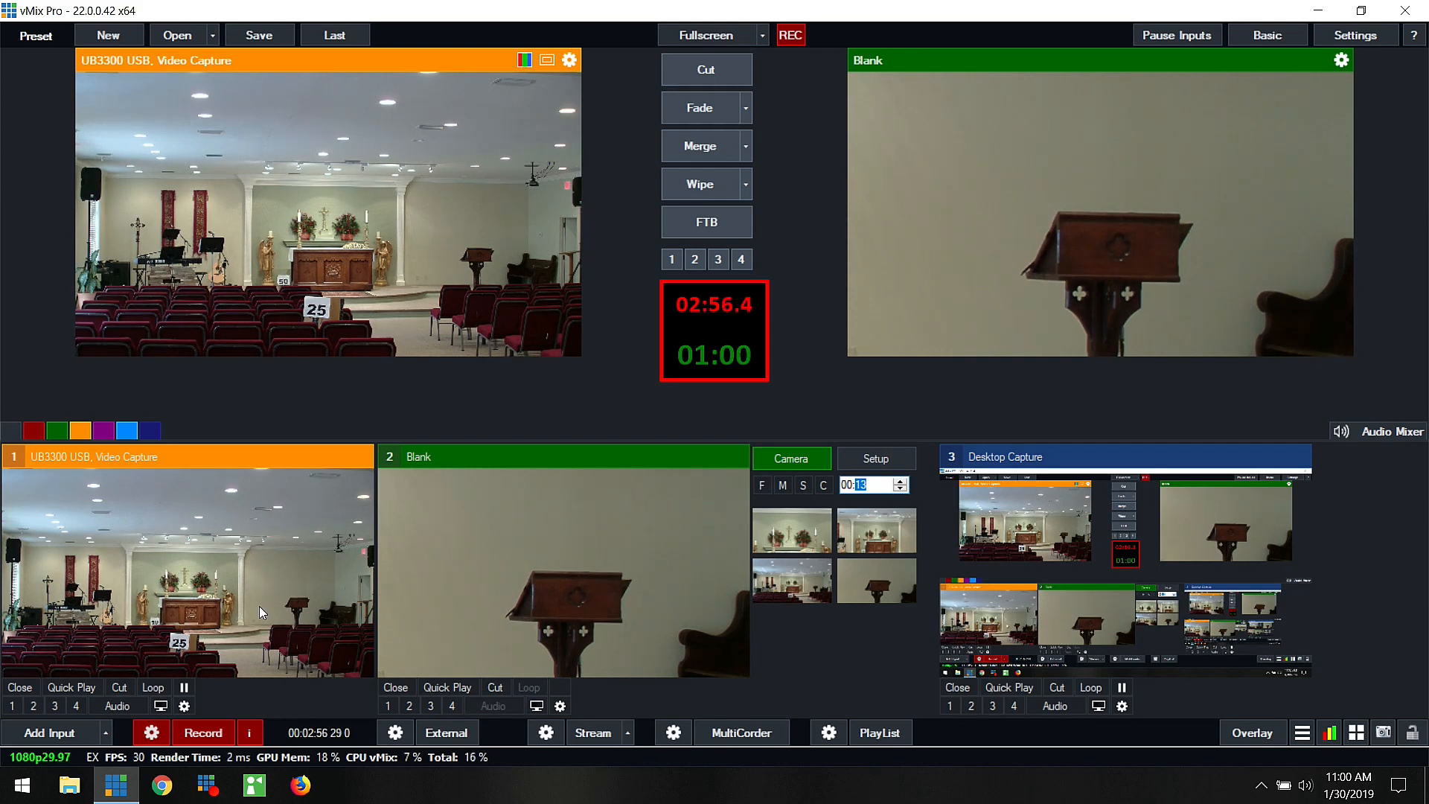
Step: Connect the UB3300 USB input to a Virtual PTZ device with 10x zoom
left_click(186, 707)
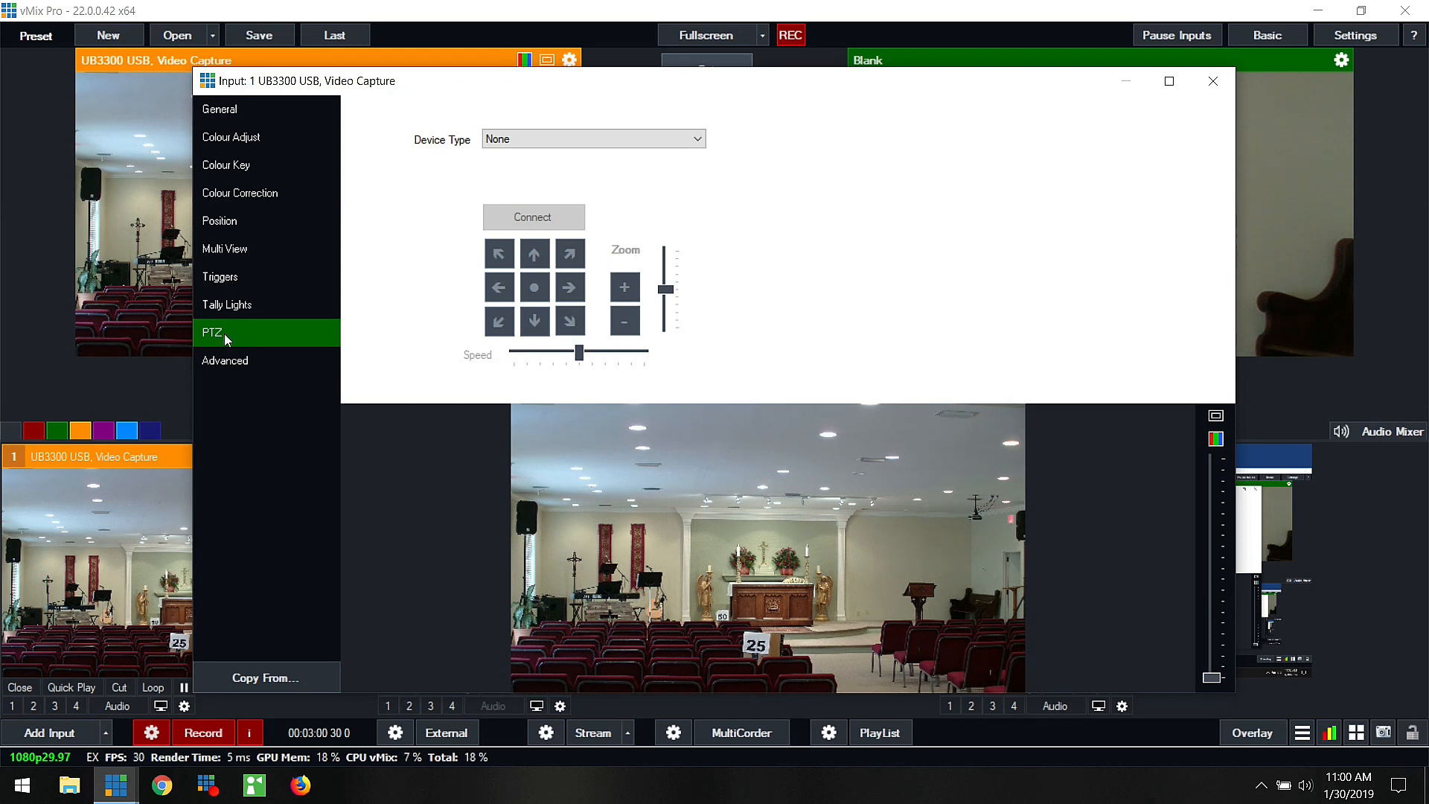
left_click(568, 142)
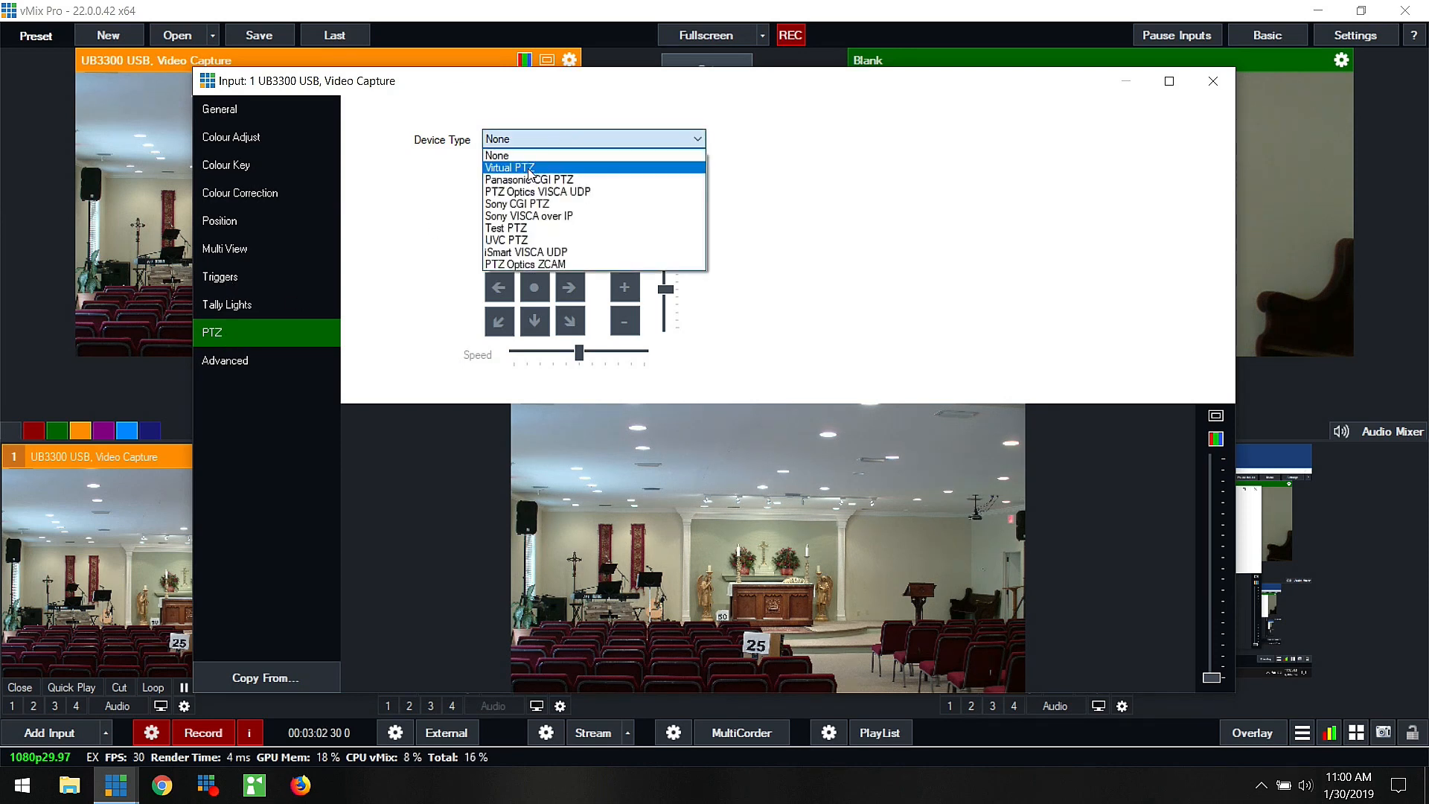
left_click(569, 155)
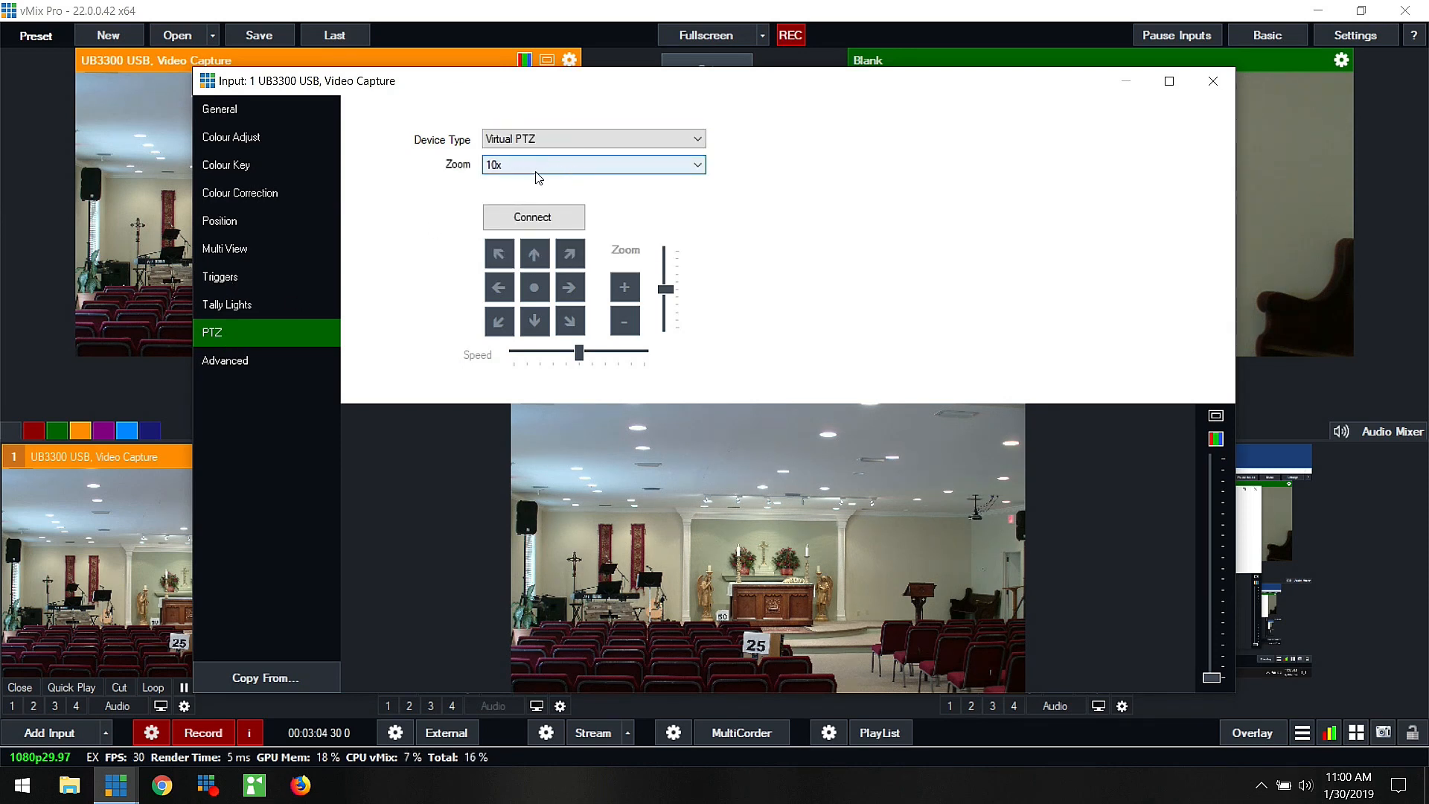
left_click(541, 222)
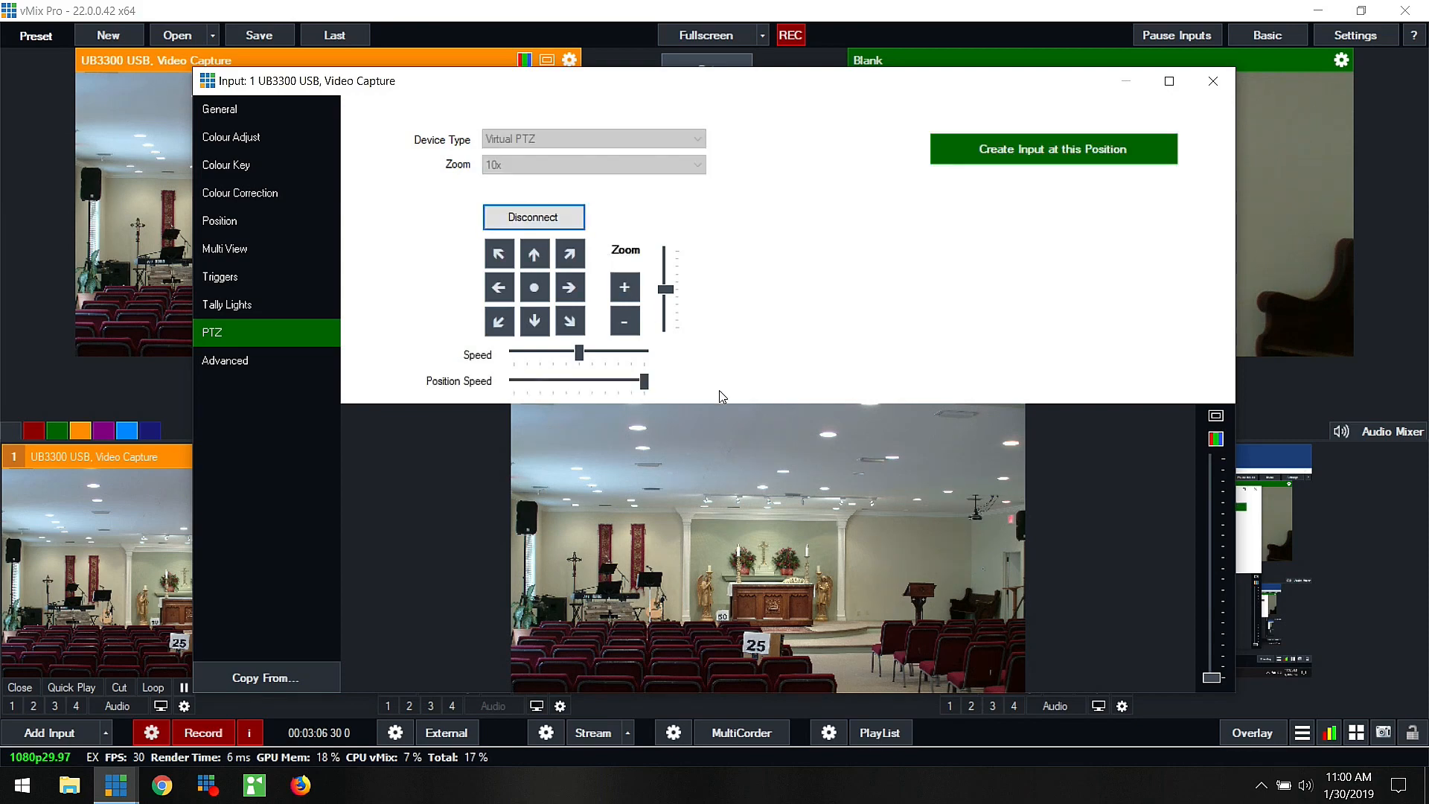
Step: Zoom in and pan the UB3300 USB input's virtual PTZ view to frame a close-up of the lectern
left_click(625, 286)
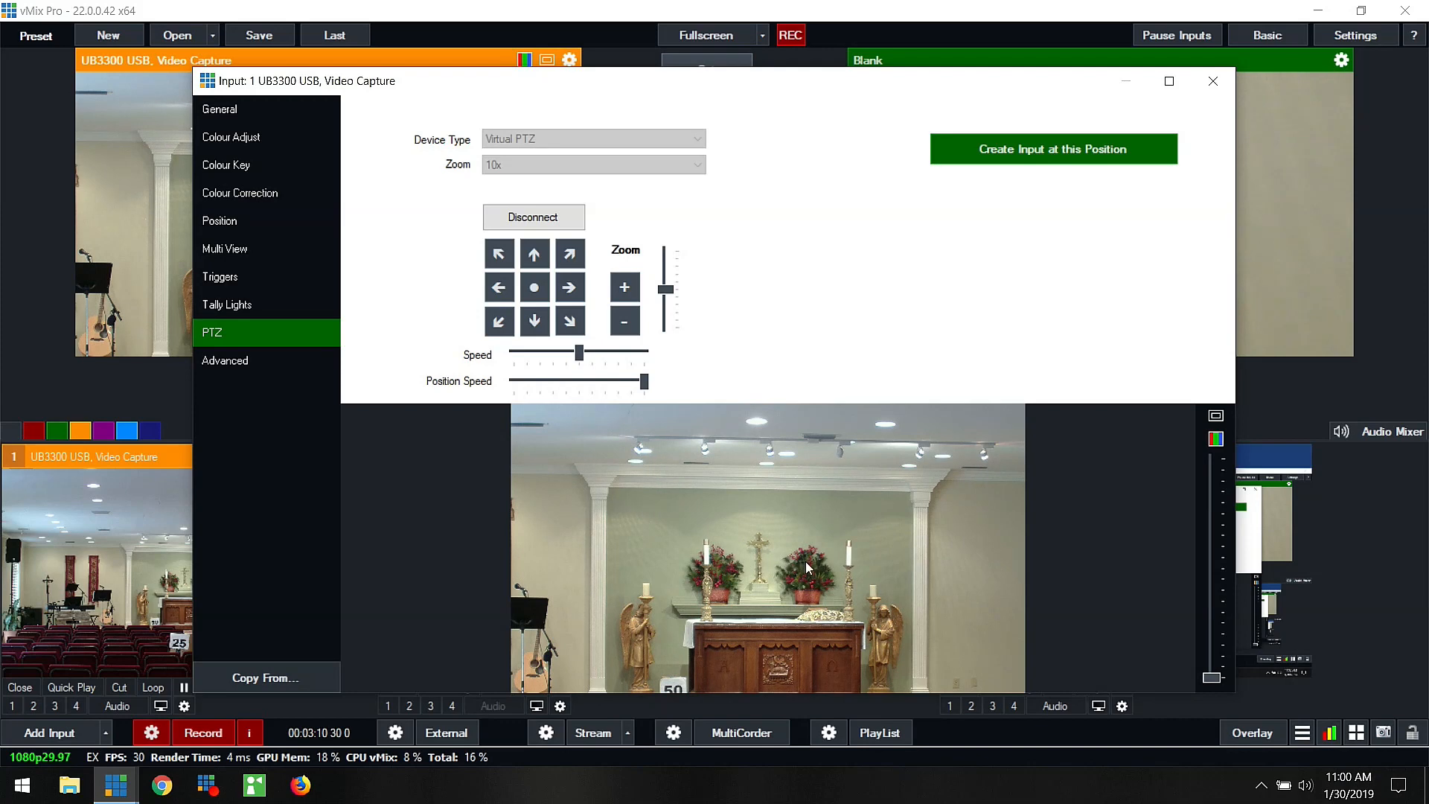
left_click(499, 287)
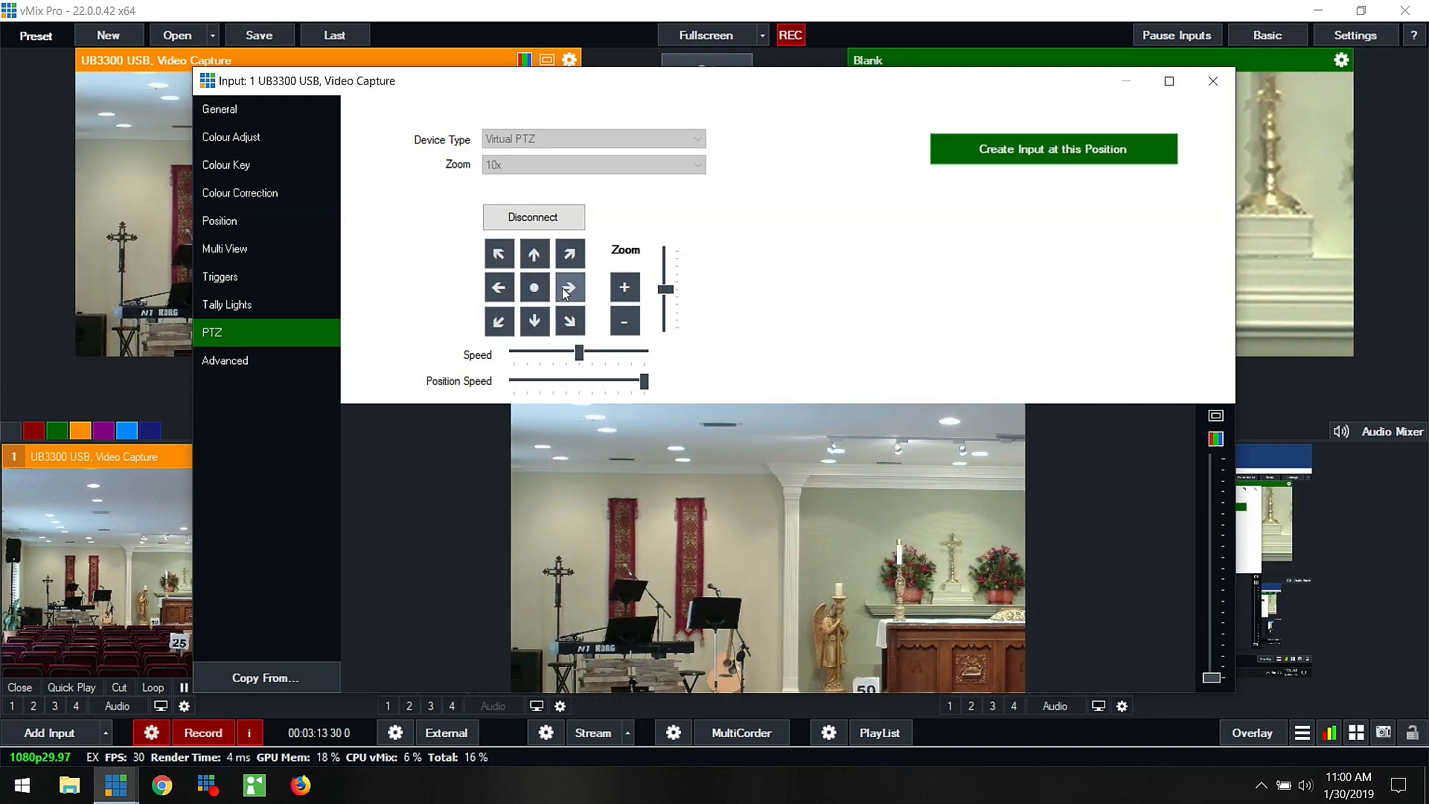
left_click(568, 287)
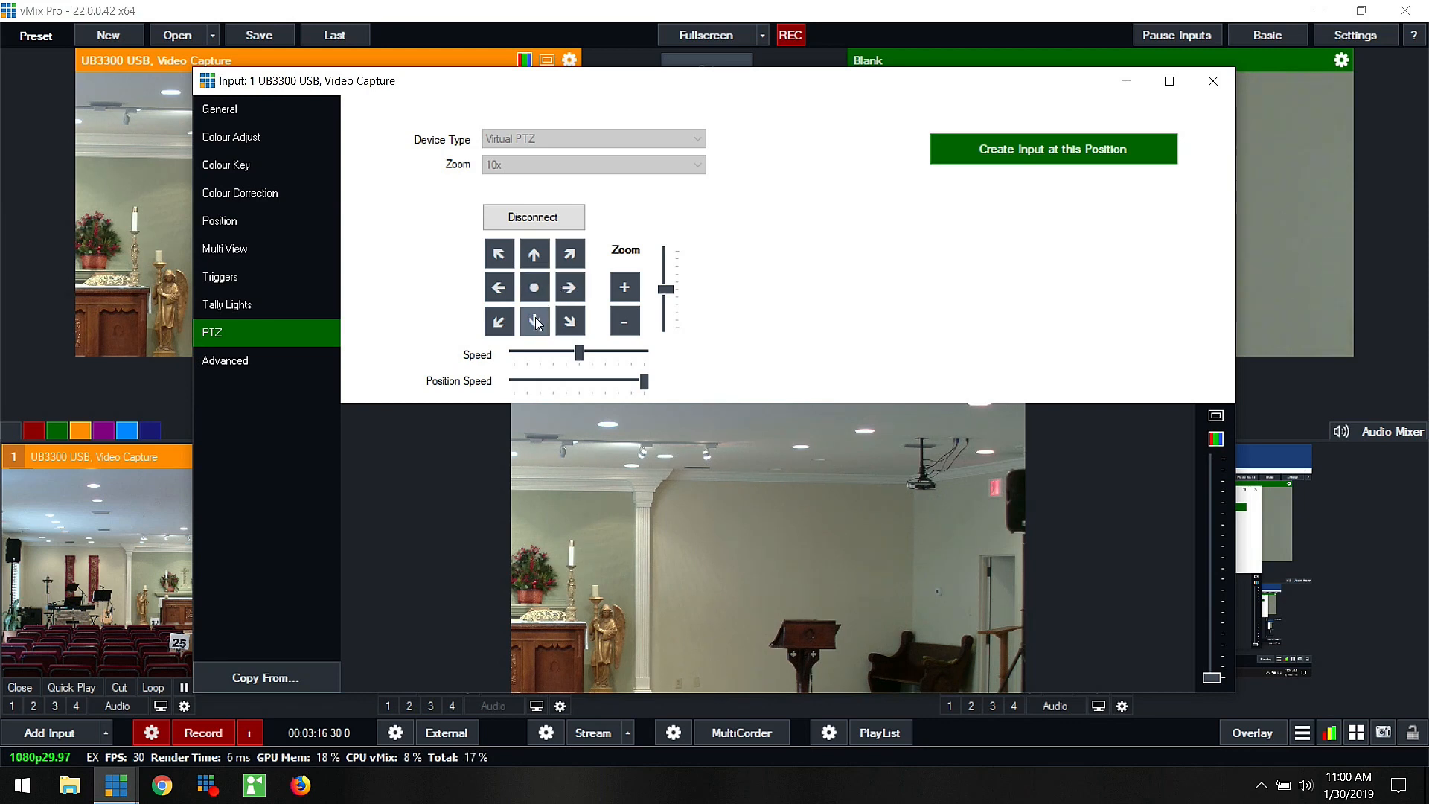
left_click(535, 319)
left_click(628, 288)
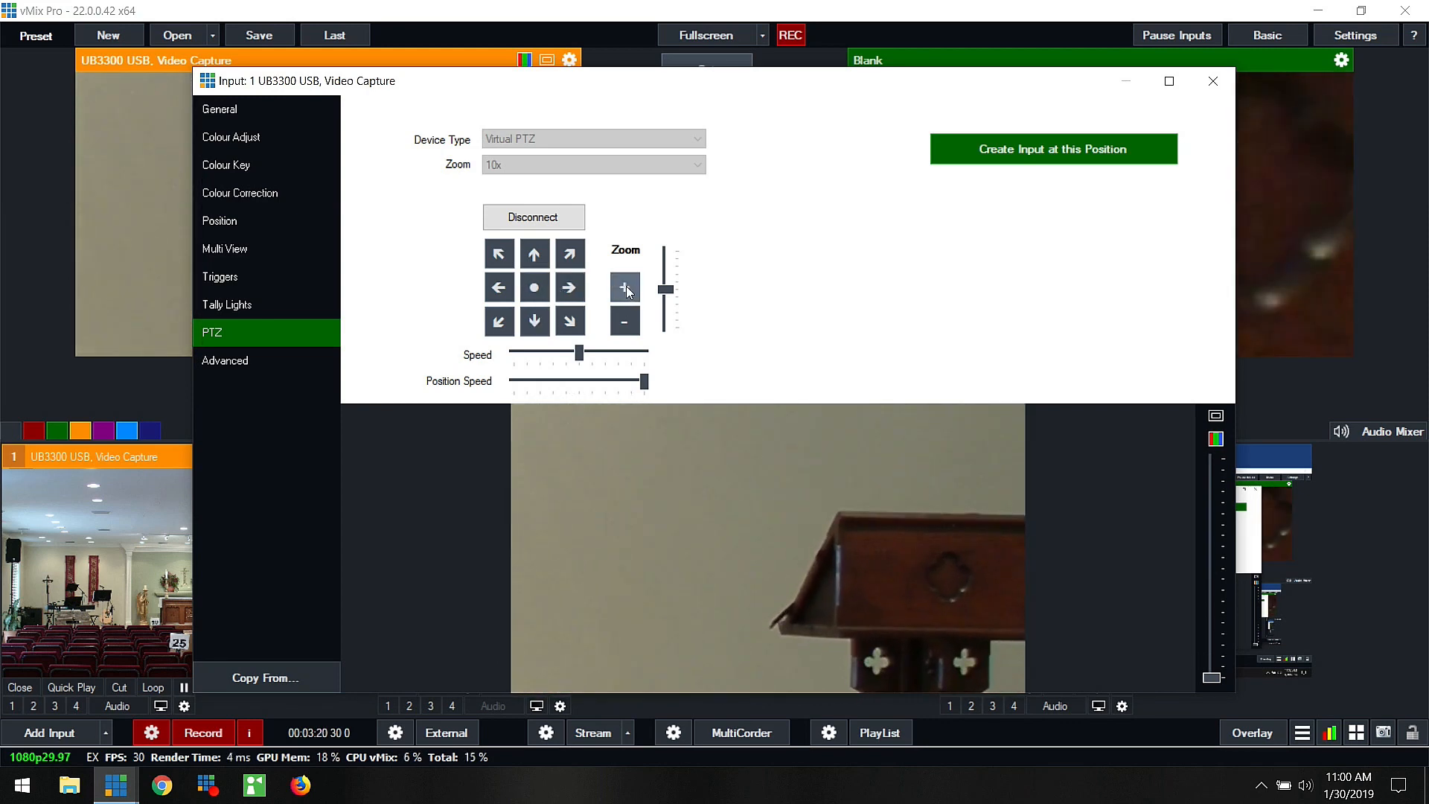
left_click(578, 287)
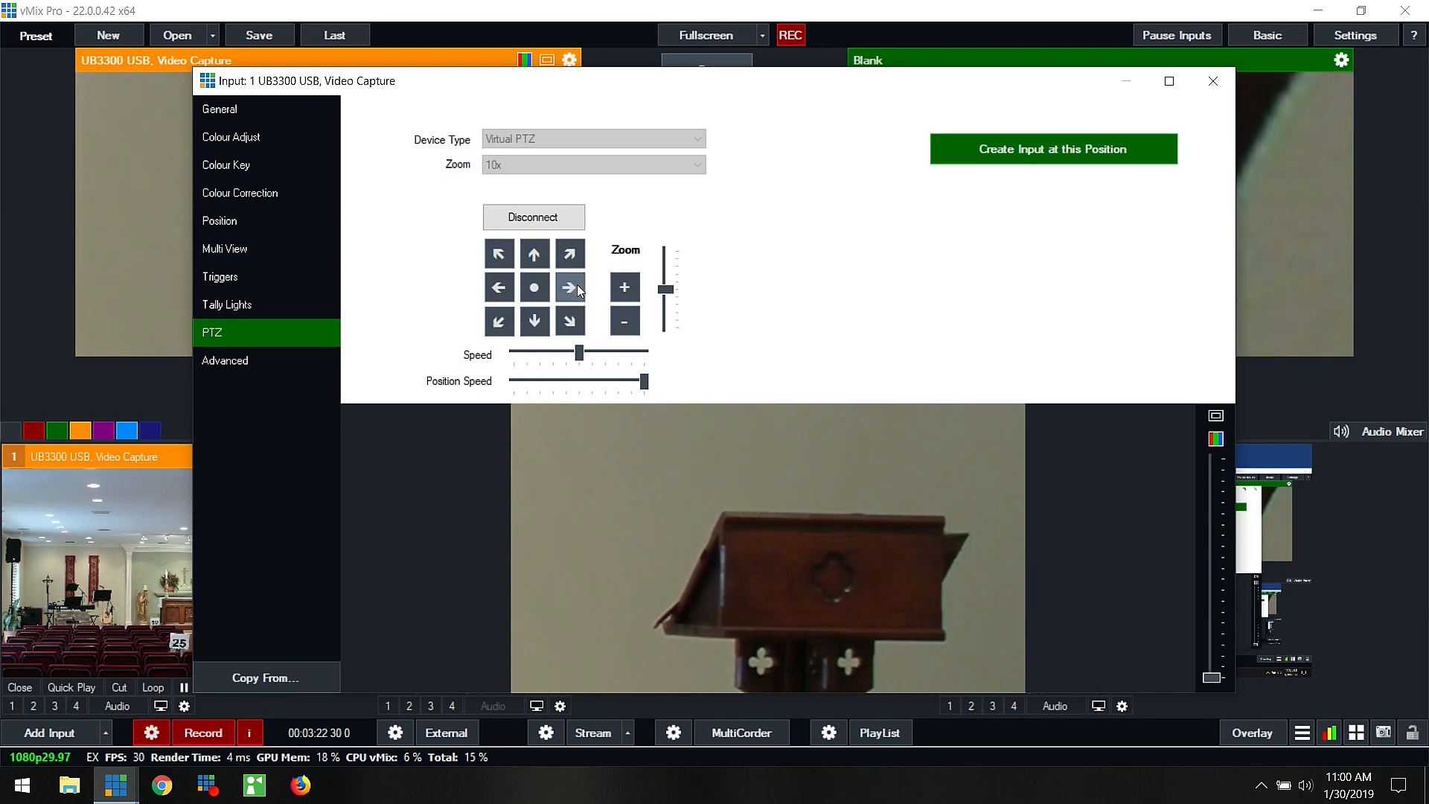
left_click(626, 289)
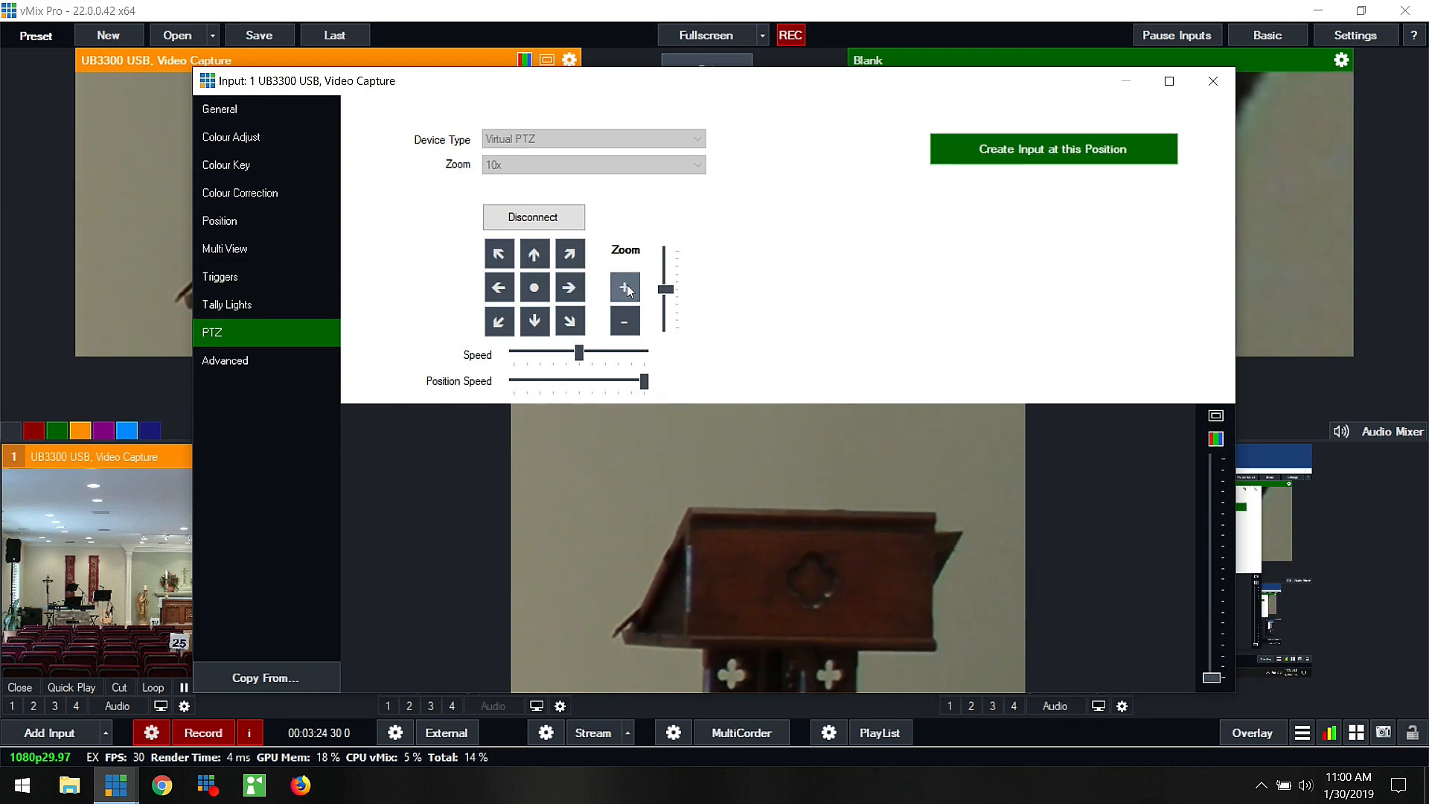
left_click(536, 321)
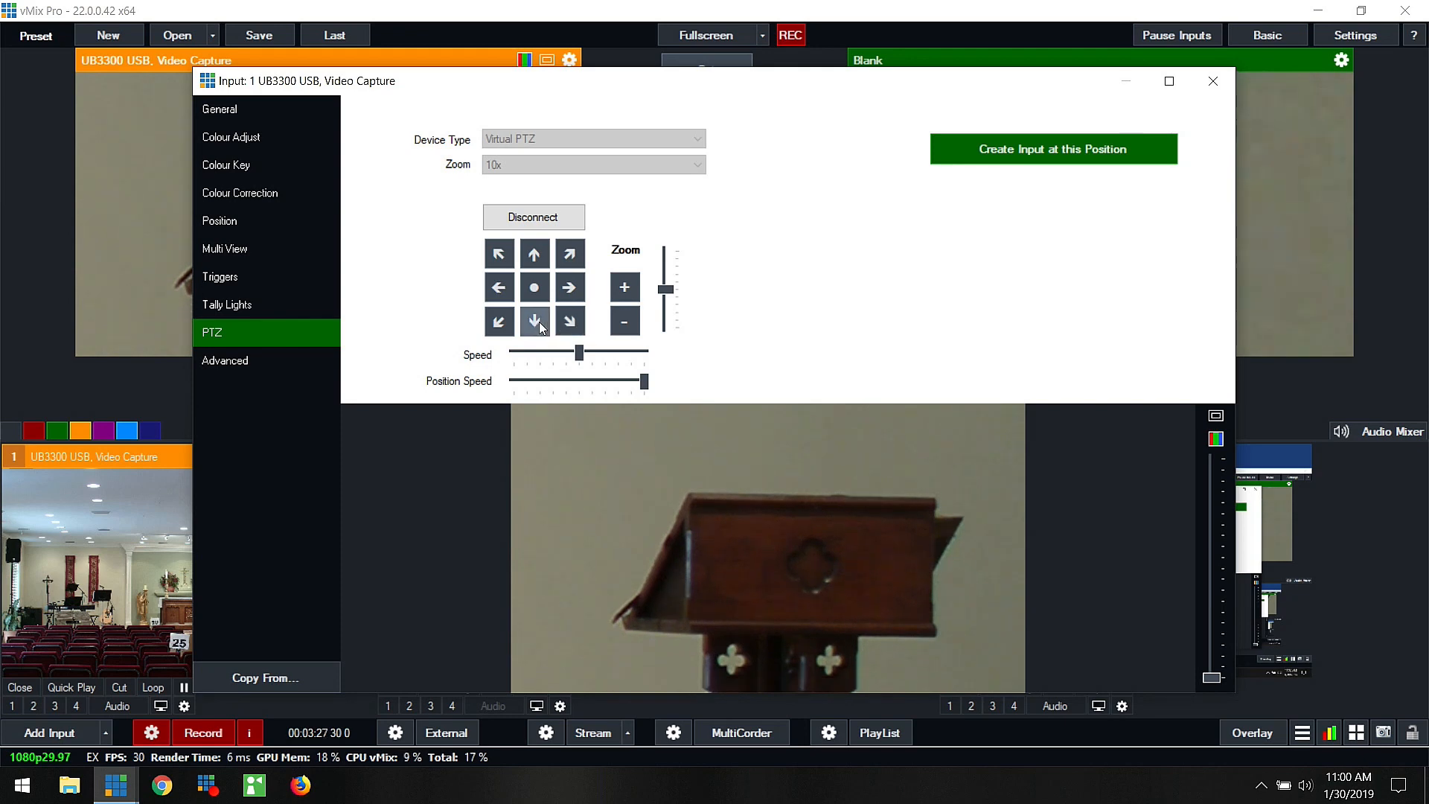
left_click(569, 286)
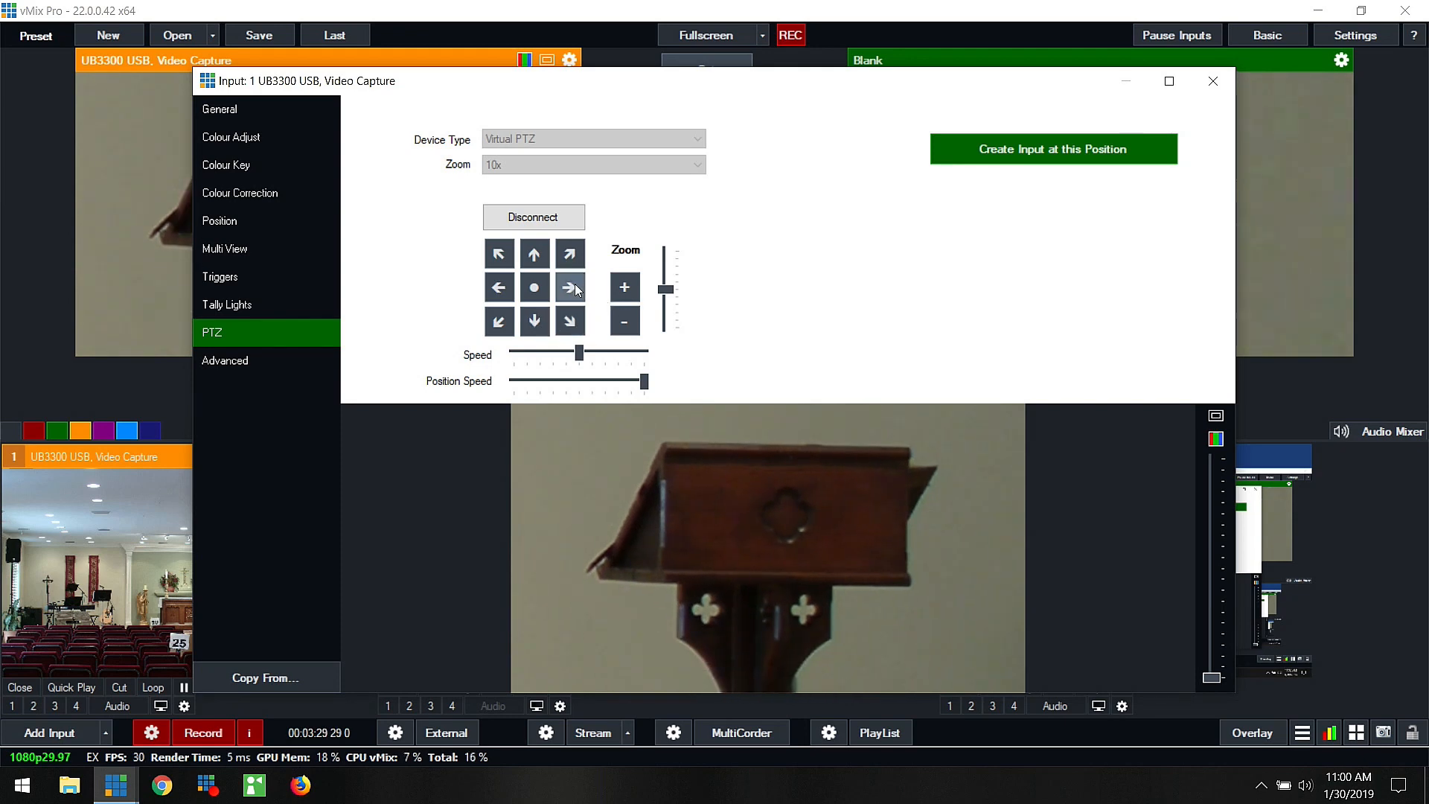
Step: Create a new input from the current lectern PTZ position and load it into the preview
left_click(1013, 153)
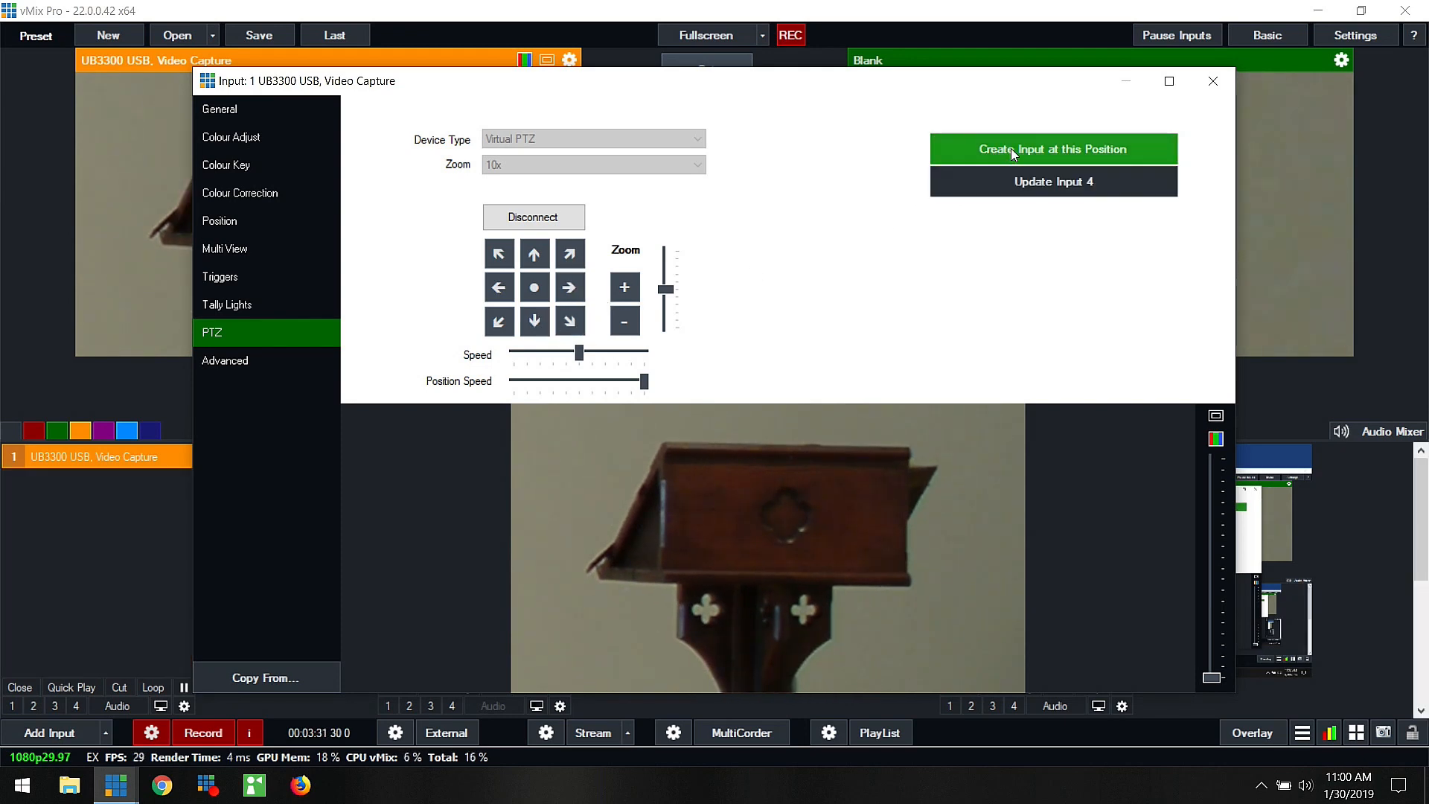
left_click(1210, 78)
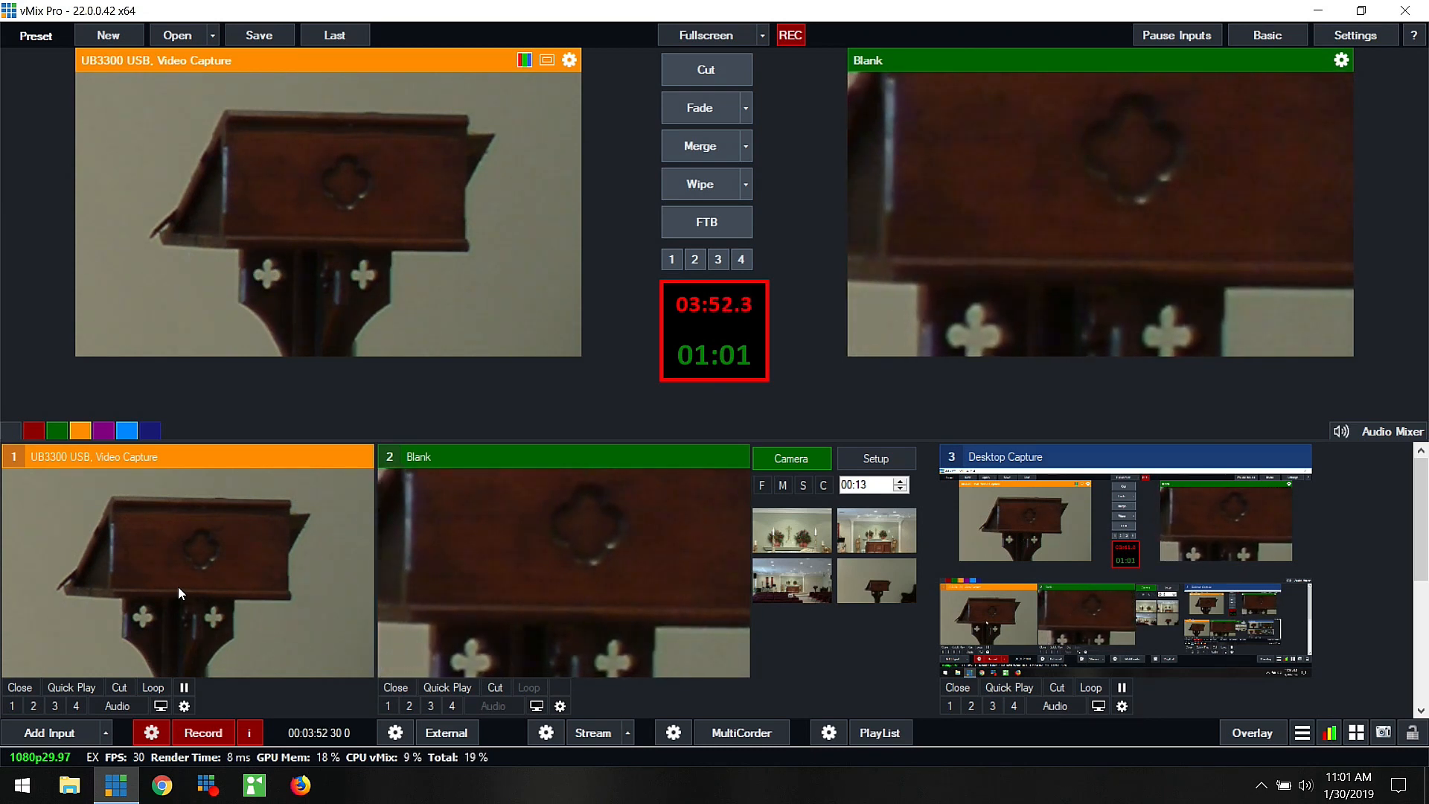
scroll(198, 581, "down", 2)
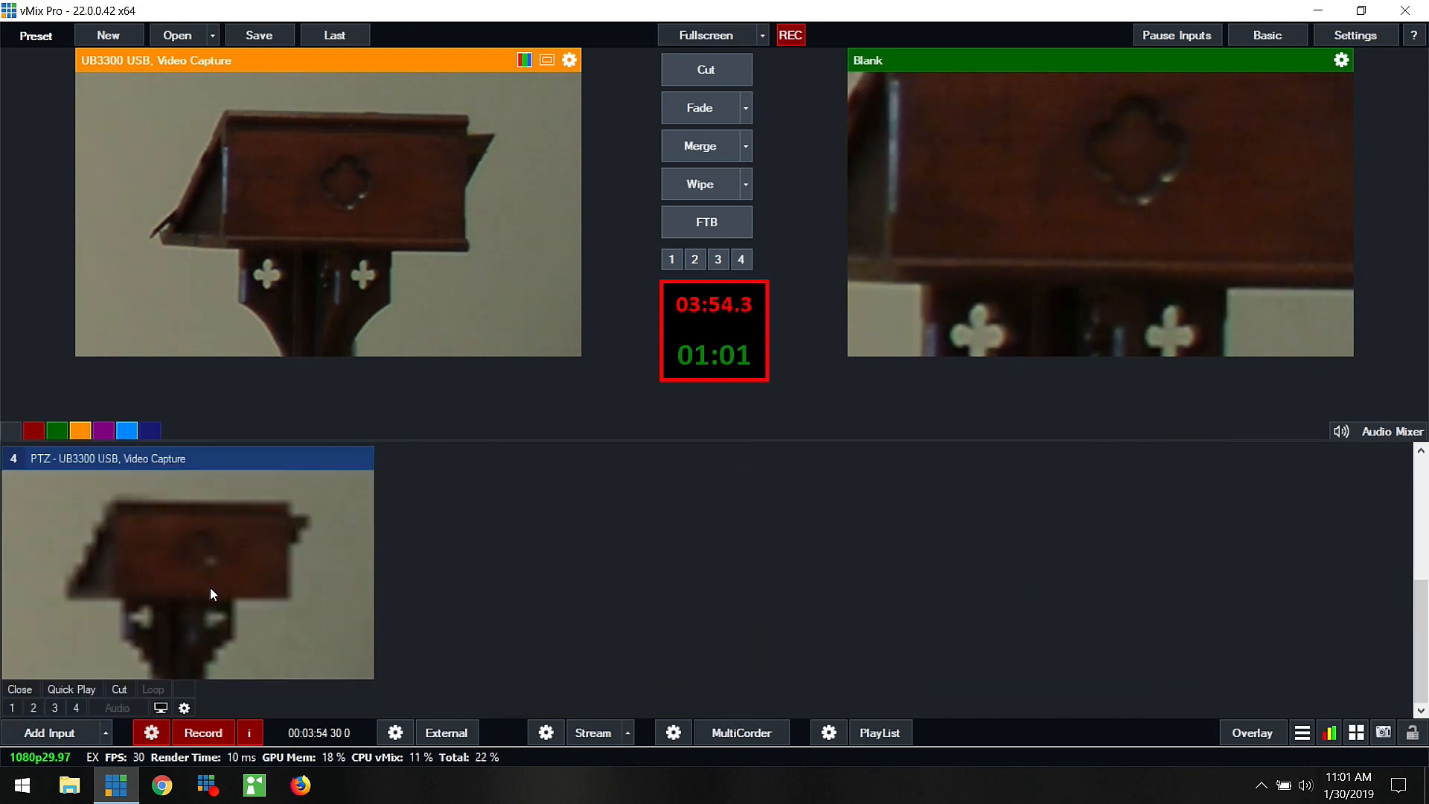
left_click(210, 586)
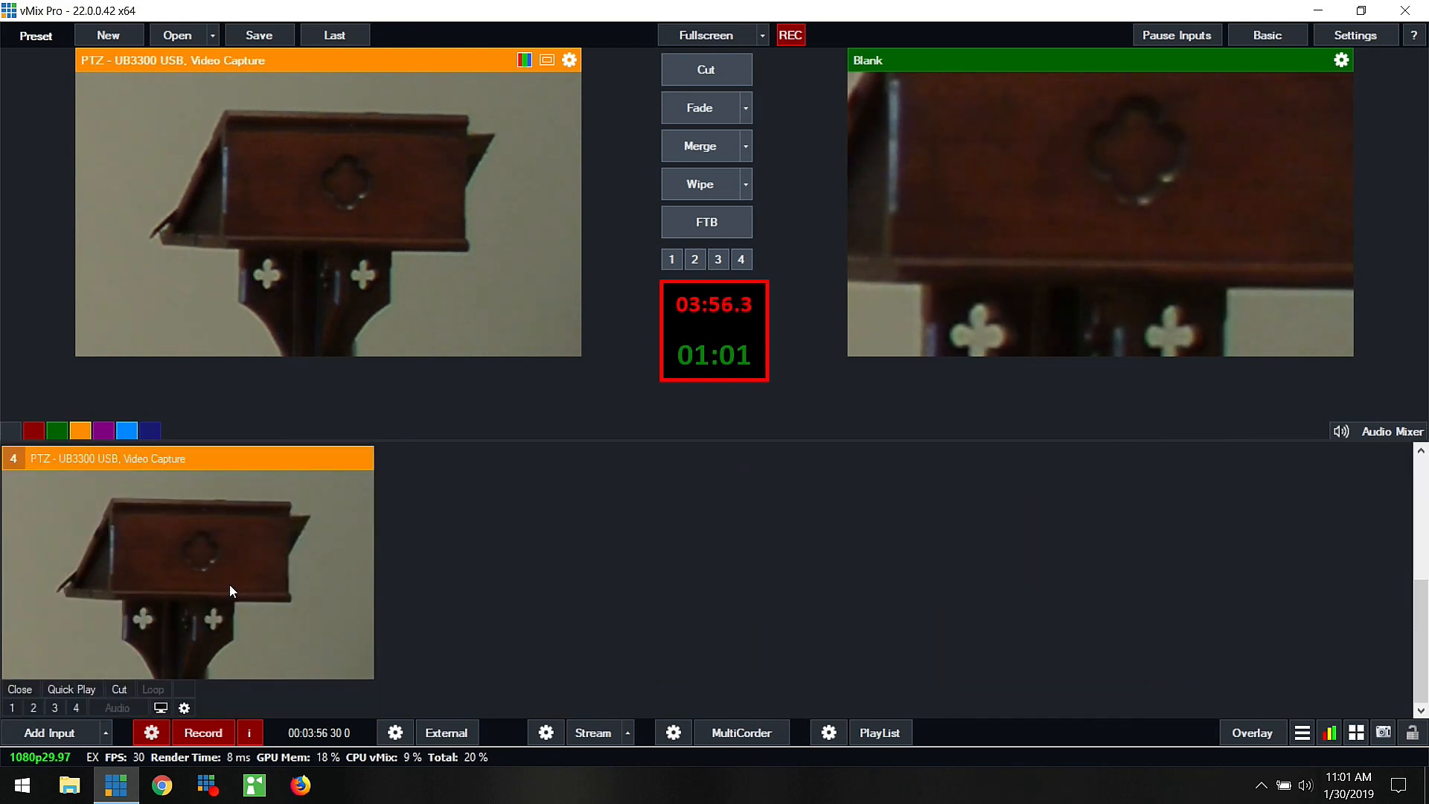
scroll(230, 584, "up", 2)
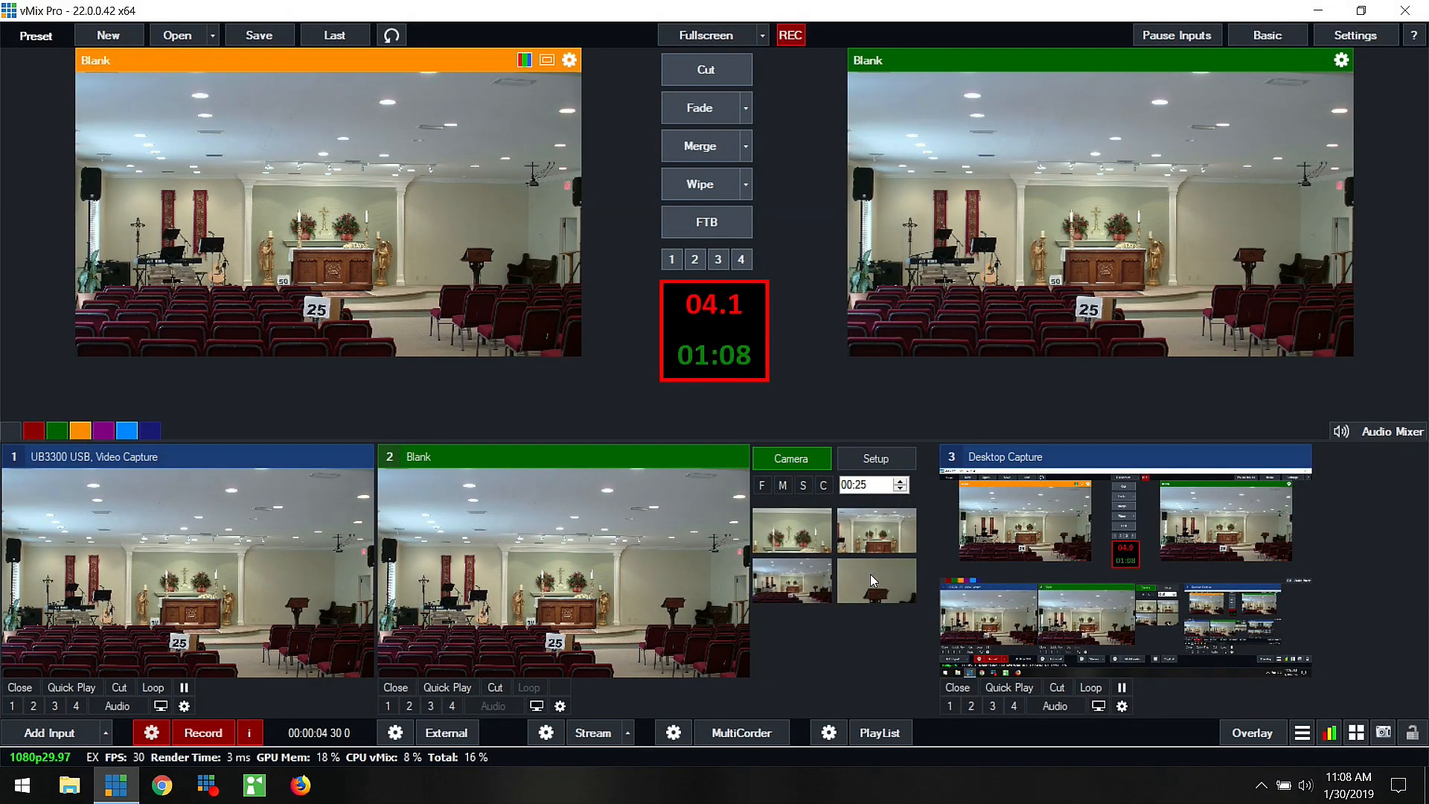
Step: Select the seconds of the Blank virtual set's camera move duration for editing
double_click(867, 485)
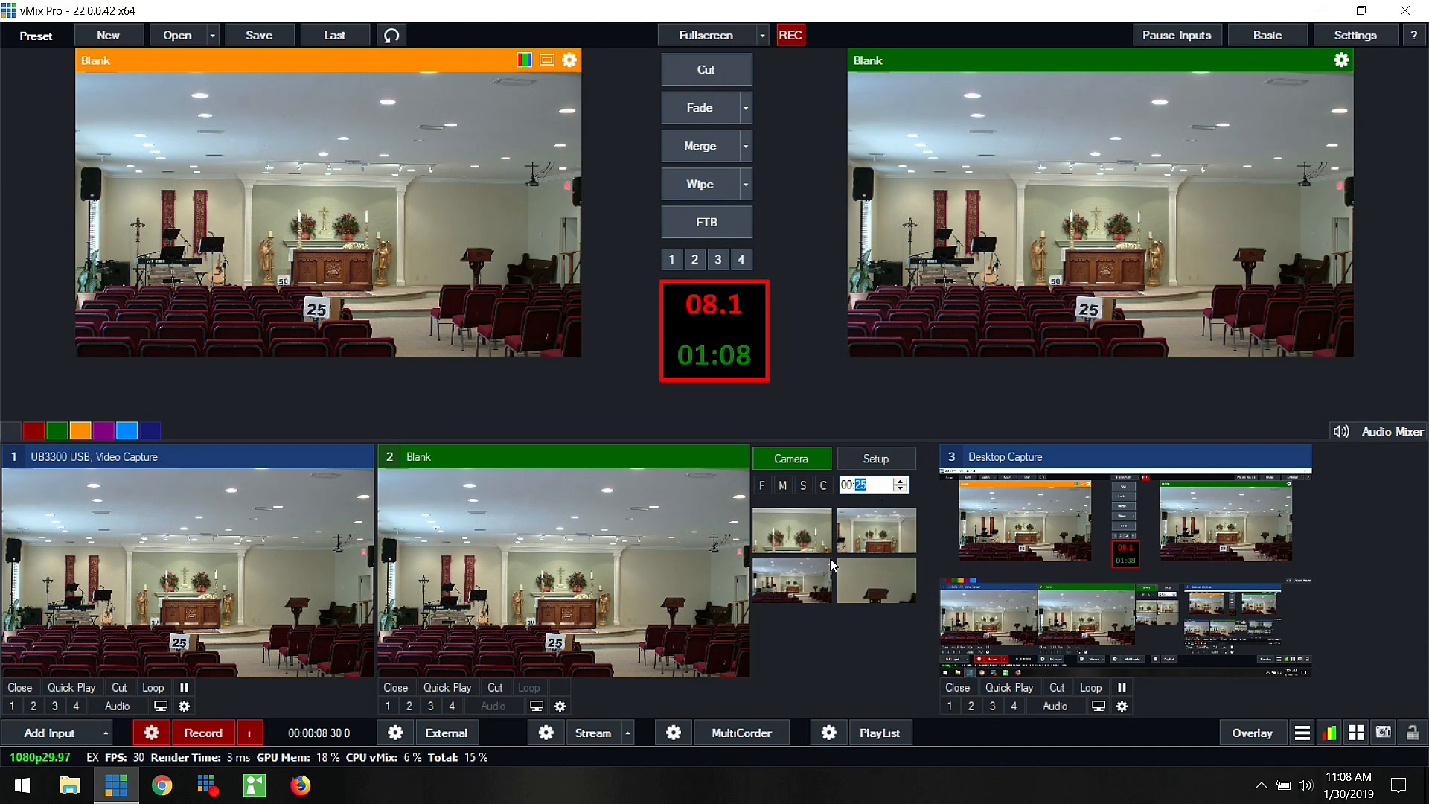